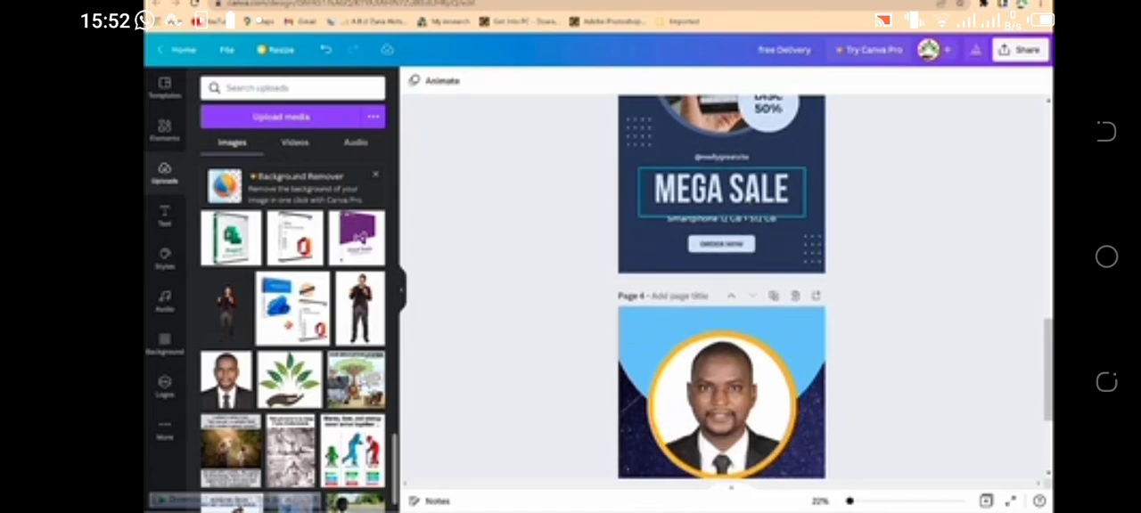
Step: Add a heading reading "Speaker" below the circular portrait on page 4
{"action": "left_click", "coordinate": [164, 216]}
{"action": "scroll", "coordinate": [714, 326], "scroll_direction": "down", "scroll_amount": 3}
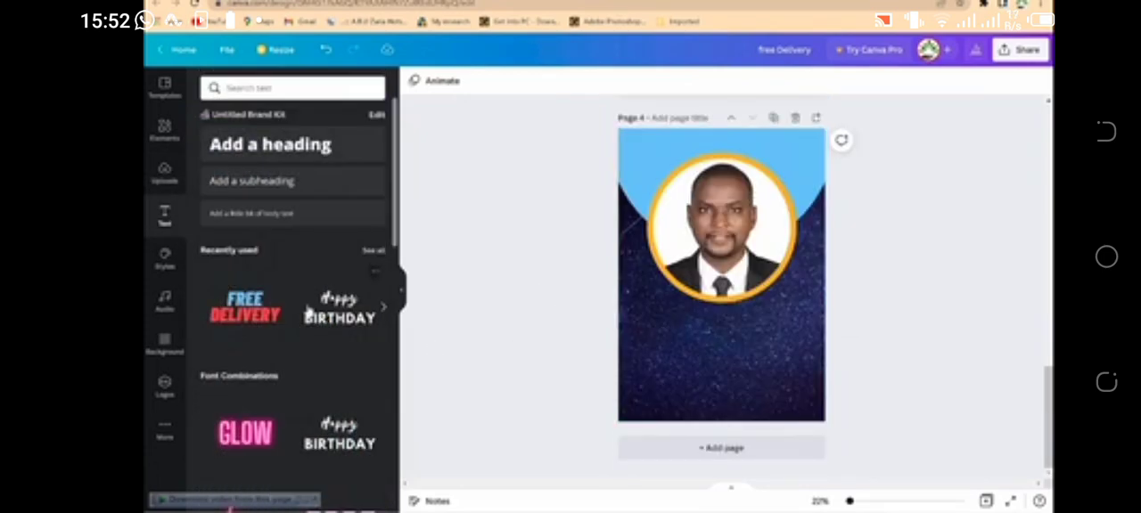
{"action": "left_click", "coordinate": [269, 147]}
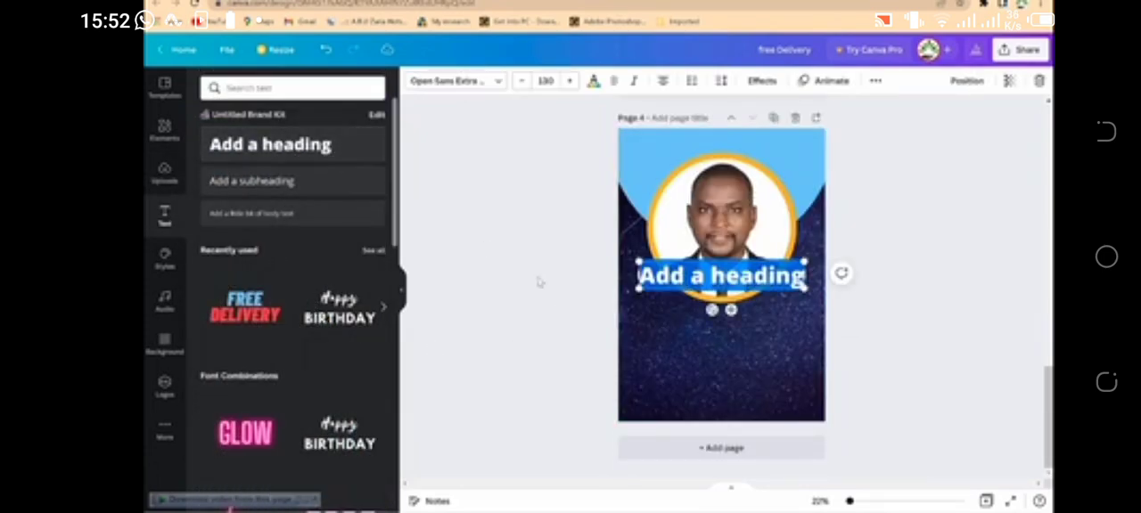
{"action": "left_click_drag", "start_coordinate": [733, 312], "coordinate": [731, 355]}
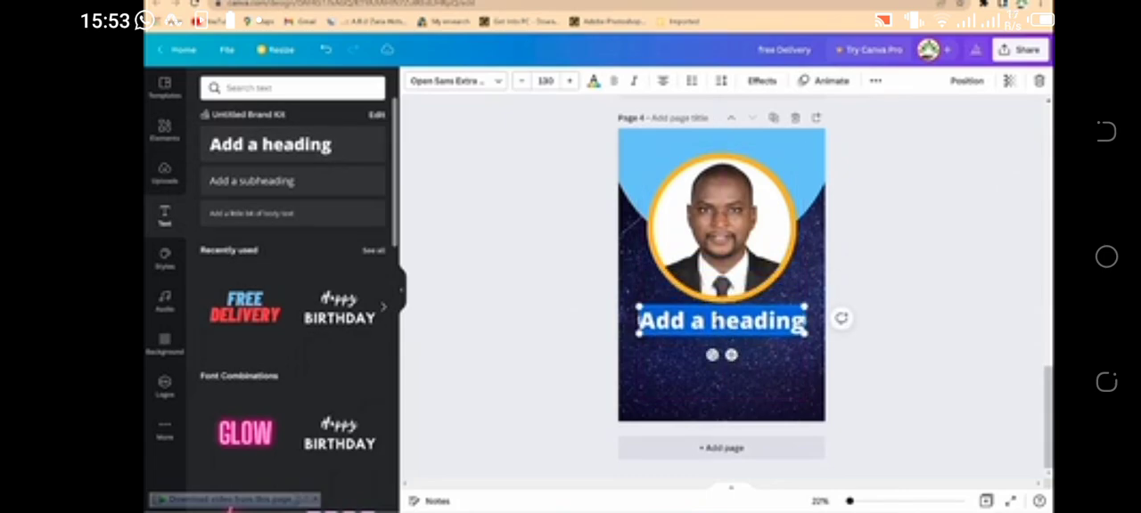
{"action": "type", "text": "Speaker"}
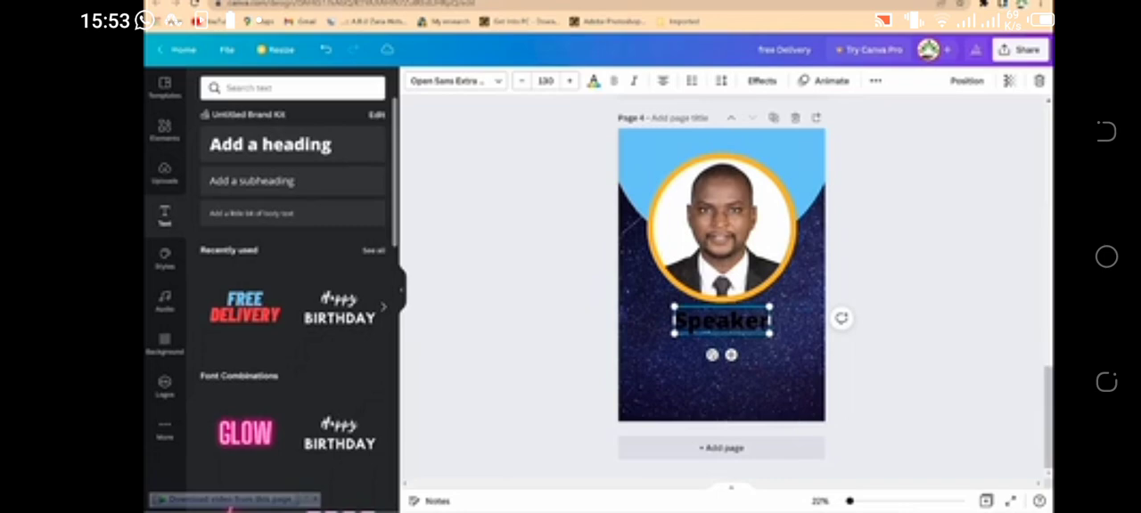
Step: Make the "Speaker" heading white and reduce its font size to 92
{"action": "key", "text": "ctrl+a"}
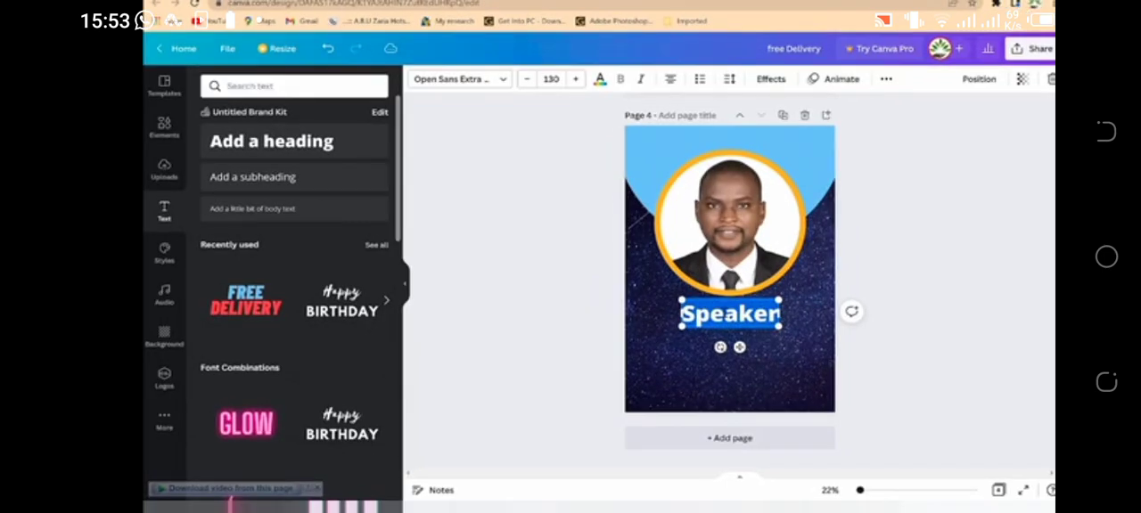
{"action": "left_click", "coordinate": [599, 80]}
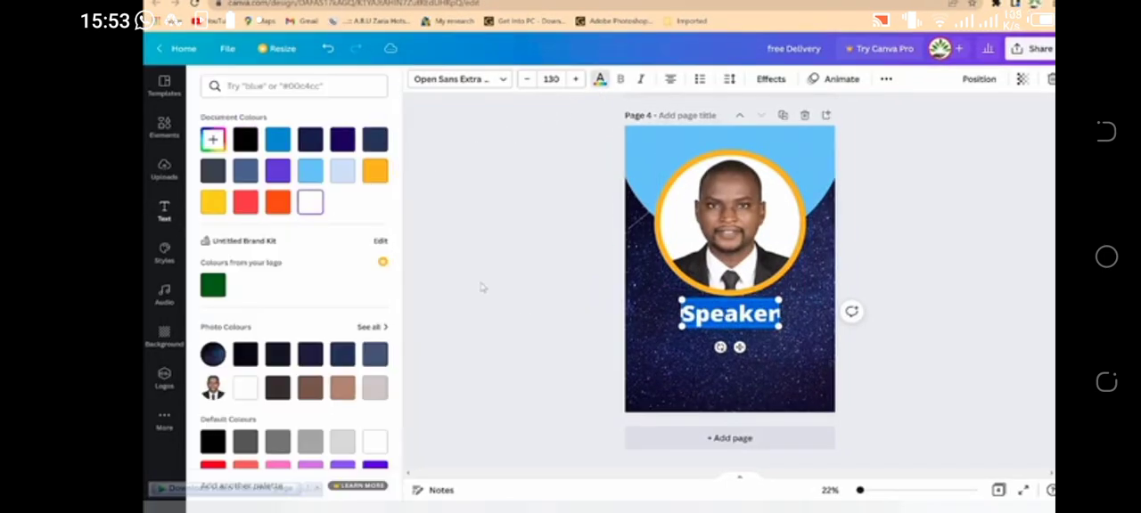
{"action": "left_click", "coordinate": [600, 81]}
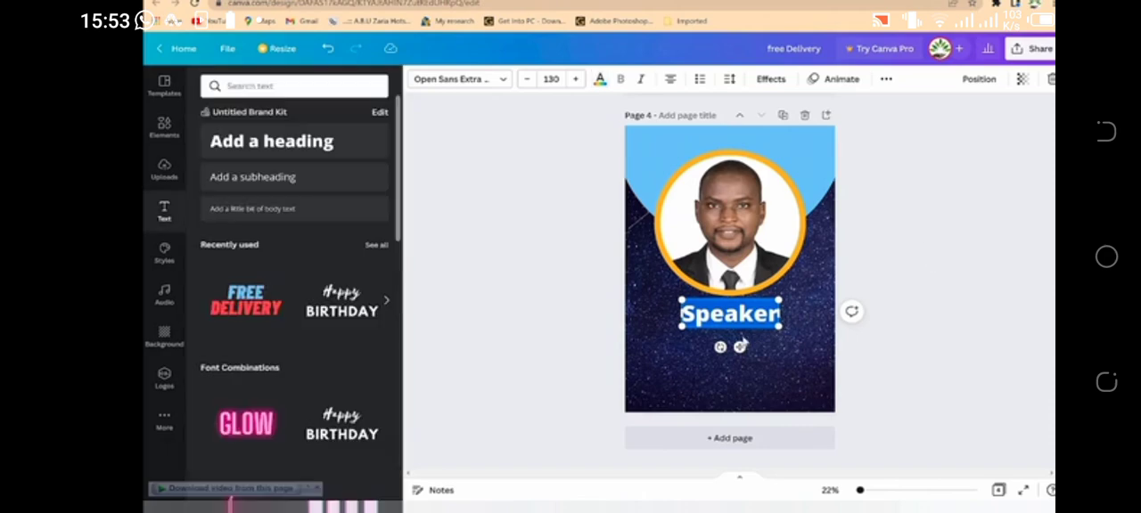
{"action": "left_click", "coordinate": [526, 79]}
{"action": "left_click", "coordinate": [525, 79]}
{"action": "left_click", "coordinate": [526, 79]}
{"action": "left_click", "coordinate": [525, 79]}
{"action": "left_click", "coordinate": [526, 79]}
{"action": "left_click", "coordinate": [526, 79]}
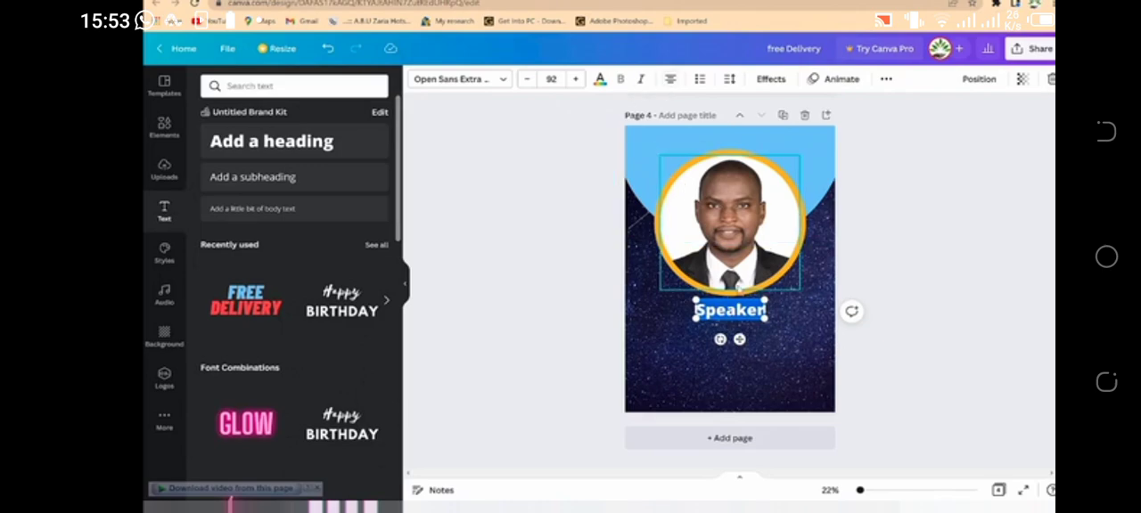
Step: Move the "Speaker" heading slightly up, just under the portrait's orange ring
{"action": "left_click", "coordinate": [869, 275]}
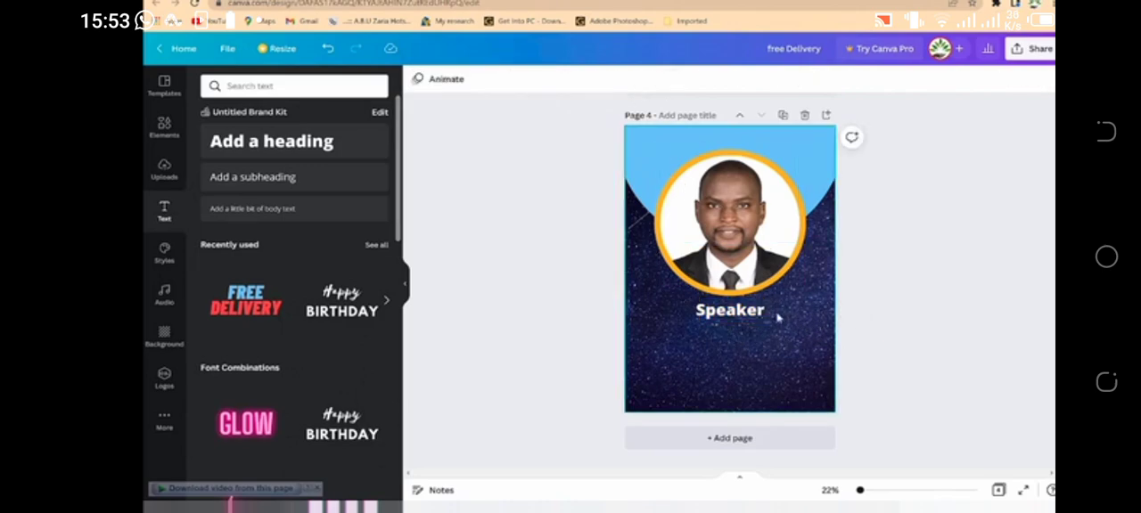
{"action": "left_click_drag", "start_coordinate": [738, 311], "coordinate": [737, 304]}
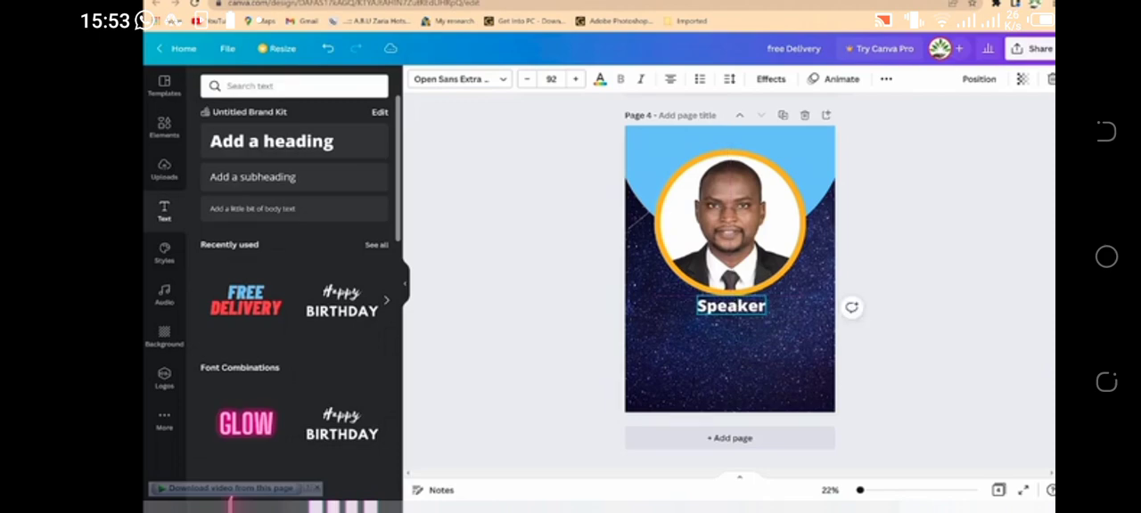
{"action": "scroll", "coordinate": [932, 216], "scroll_direction": "up", "scroll_amount": 5}
{"action": "scroll", "coordinate": [878, 319], "scroll_direction": "down", "scroll_amount": 1}
{"action": "scroll", "coordinate": [878, 319], "scroll_direction": "down", "scroll_amount": 4}
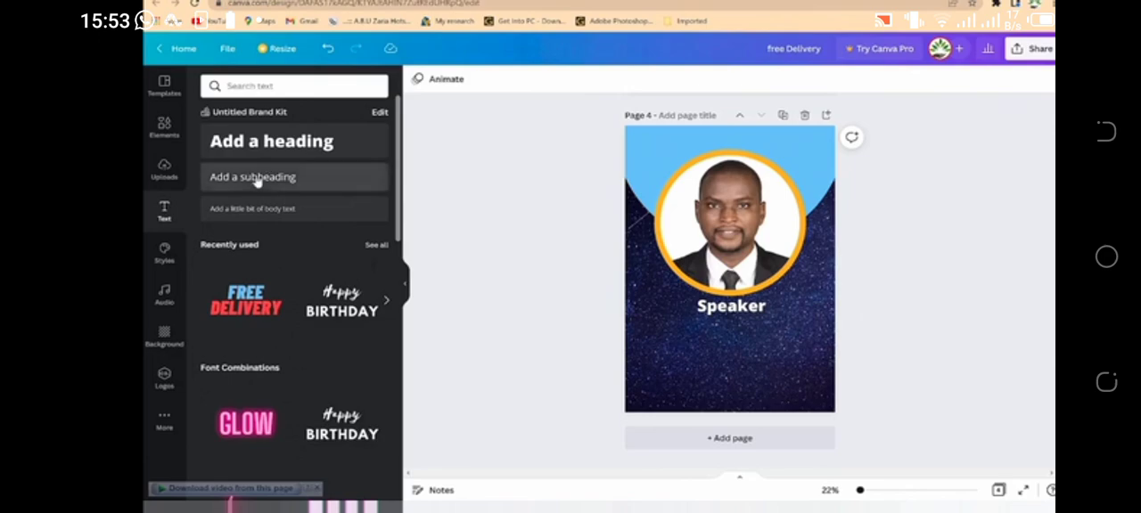
Step: Add a subheading beneath "Speaker" and enter the speaker's title and full name in it
{"action": "left_click", "coordinate": [257, 178]}
{"action": "left_click", "coordinate": [705, 271]}
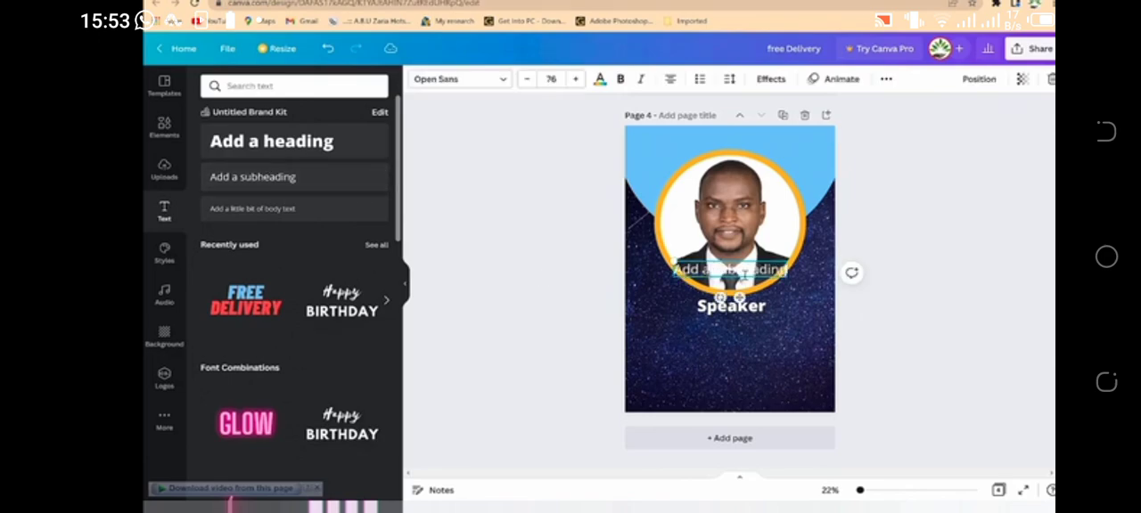
{"action": "left_click", "coordinate": [933, 306]}
{"action": "left_click_drag", "start_coordinate": [730, 269], "coordinate": [719, 323]}
{"action": "type", "text": "Dr"}
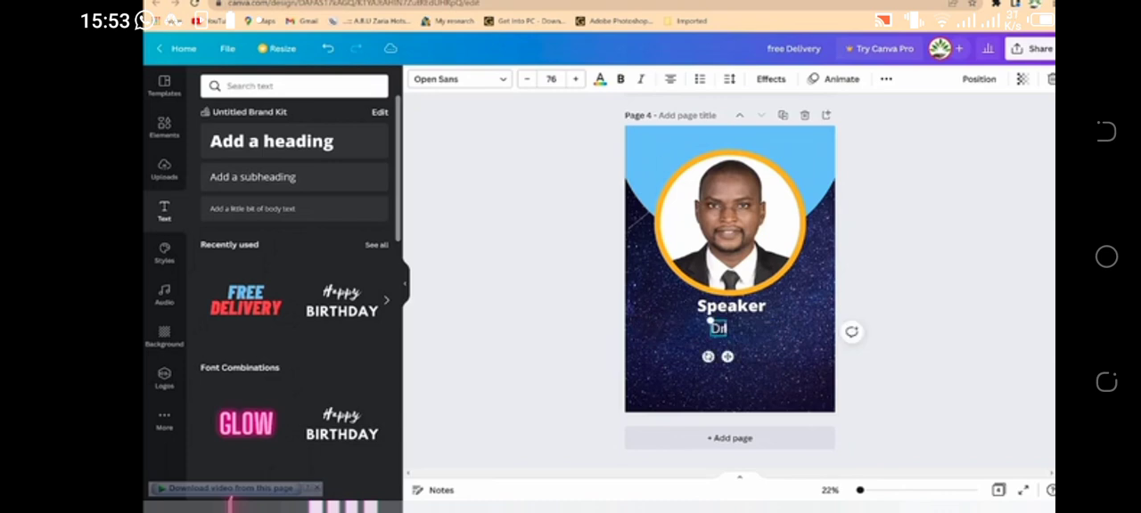
{"action": "type", "text": ". R. S. Abdurrasheed"}
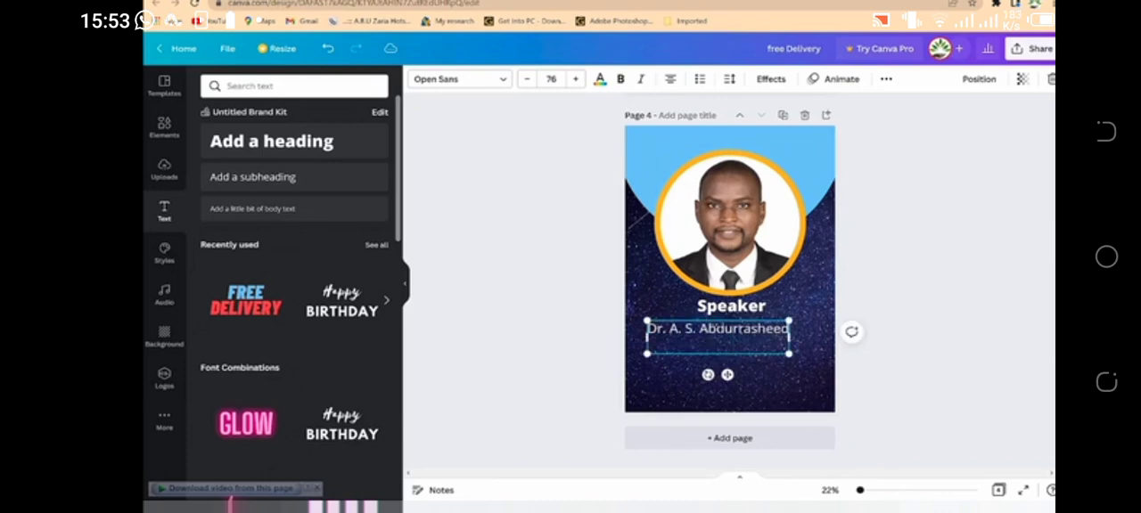
{"action": "type", "text": "S"}
Step: Add a second line "Presentation Coach" to the subheading and centre the text box under "Speaker"
{"action": "key", "text": "BackSpace"}
{"action": "type", "text": "Presentation Coach"}
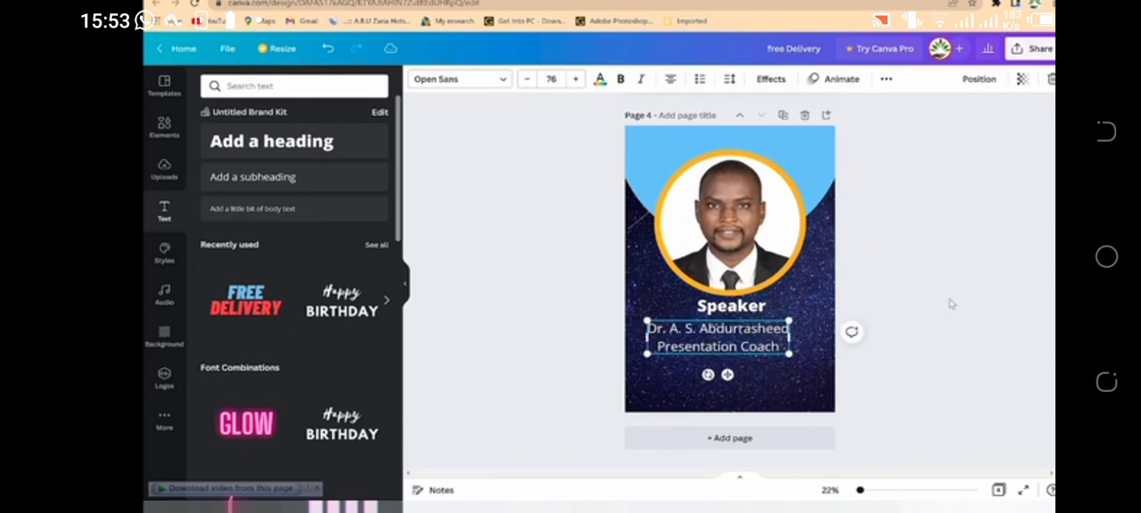
{"action": "left_click", "coordinate": [1045, 299]}
{"action": "left_click_drag", "start_coordinate": [737, 343], "coordinate": [753, 339]}
{"action": "left_click", "coordinate": [894, 303]}
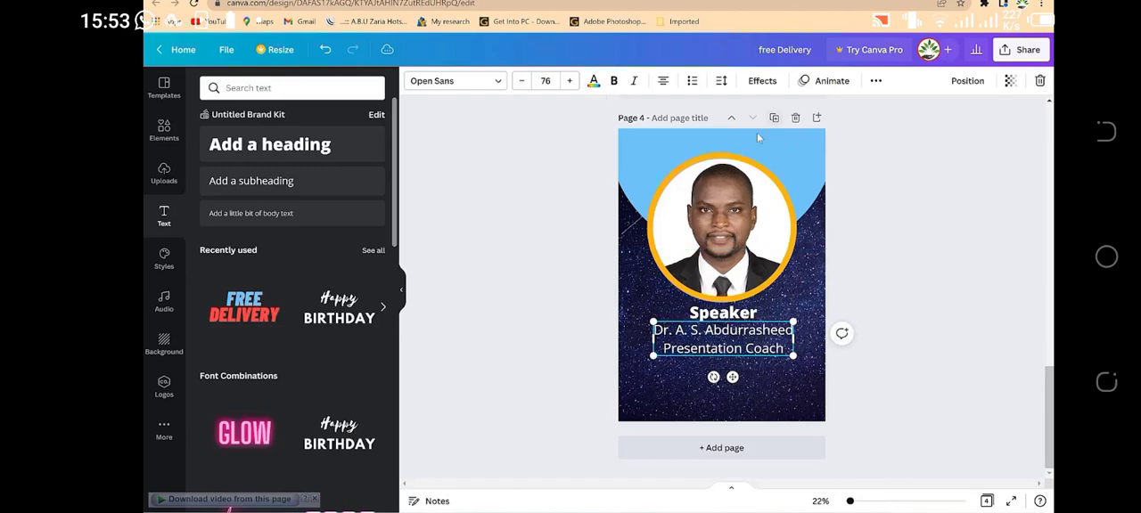
Step: Set the subheading's letter spacing to -11 and its line spacing to 0.91
{"action": "left_click", "coordinate": [723, 81]}
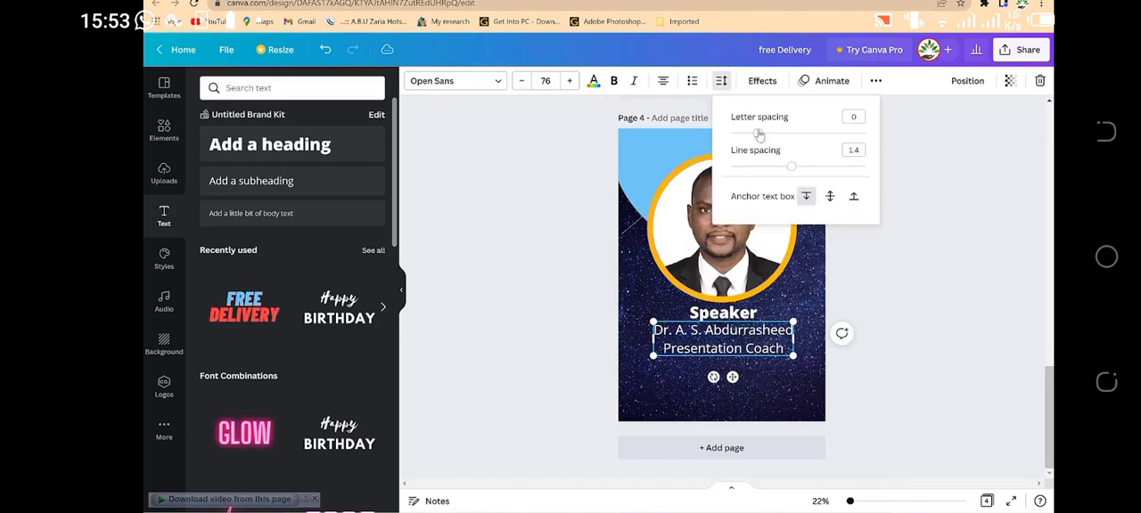
{"action": "left_click_drag", "start_coordinate": [758, 134], "coordinate": [756, 133]}
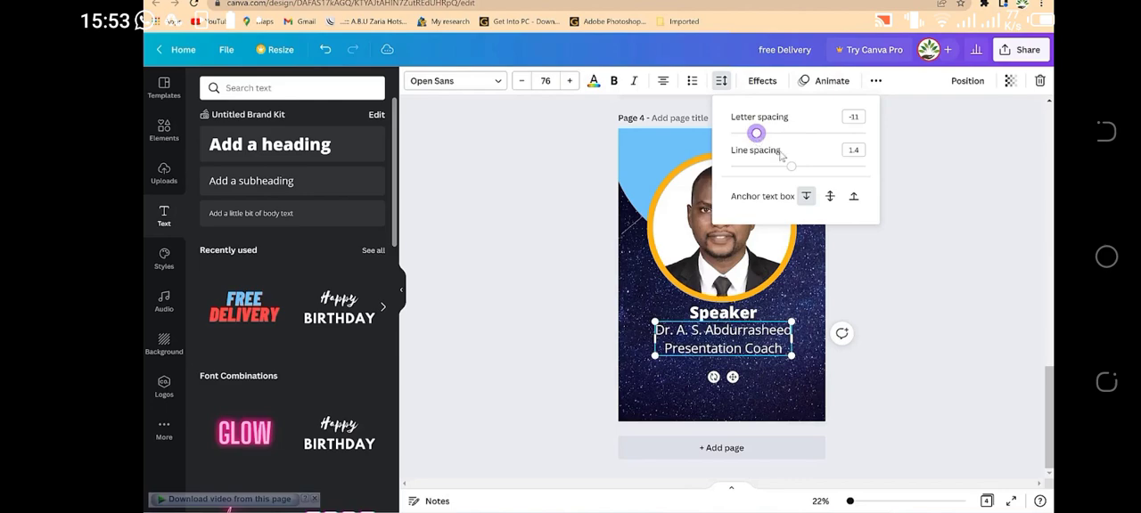
{"action": "left_click_drag", "start_coordinate": [792, 170], "coordinate": [759, 172]}
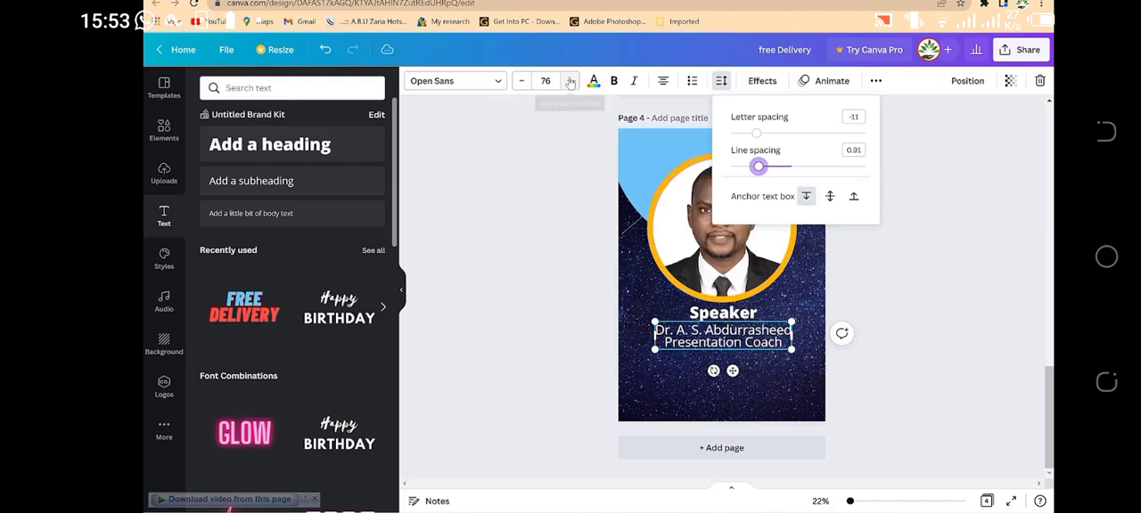
Step: Reduce the font size of the two-line subheading to 48
{"action": "left_click", "coordinate": [521, 81]}
{"action": "left_click", "coordinate": [521, 81]}
{"action": "left_click", "coordinate": [522, 81]}
{"action": "left_click", "coordinate": [521, 81]}
{"action": "left_click", "coordinate": [521, 81]}
{"action": "left_click", "coordinate": [521, 81]}
{"action": "left_click", "coordinate": [521, 82]}
{"action": "left_click", "coordinate": [521, 81]}
{"action": "left_click", "coordinate": [521, 81]}
{"action": "left_click", "coordinate": [521, 81]}
{"action": "left_click", "coordinate": [522, 81]}
{"action": "left_click", "coordinate": [521, 81]}
{"action": "left_click", "coordinate": [521, 81]}
{"action": "left_click", "coordinate": [521, 81]}
{"action": "left_click", "coordinate": [521, 81]}
{"action": "left_click", "coordinate": [521, 81]}
{"action": "left_click", "coordinate": [521, 81]}
{"action": "left_click", "coordinate": [522, 81]}
{"action": "left_click", "coordinate": [522, 81]}
{"action": "left_click", "coordinate": [521, 82]}
{"action": "left_click", "coordinate": [521, 81]}
{"action": "left_click", "coordinate": [522, 81]}
{"action": "left_click", "coordinate": [853, 358]}
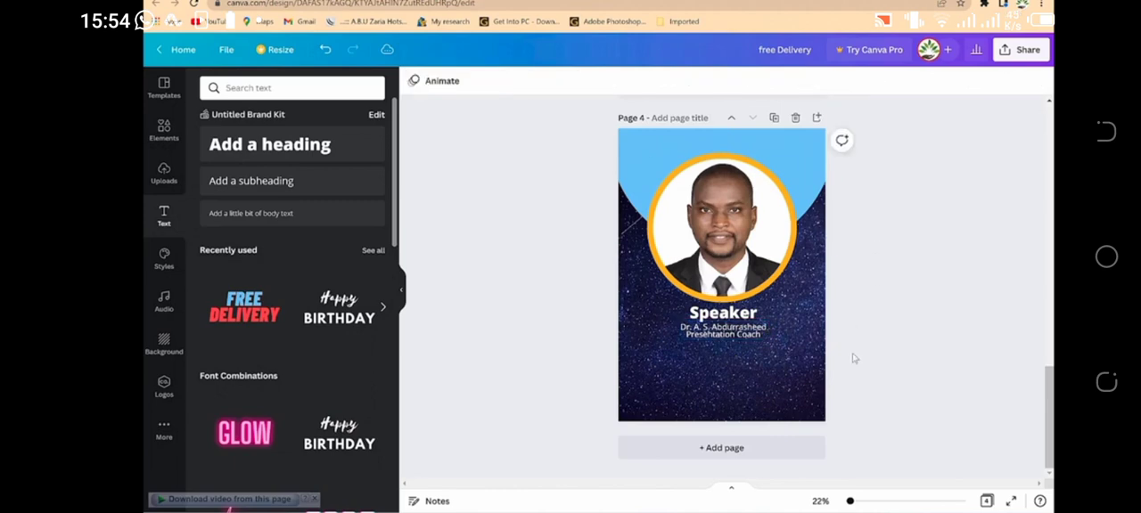
Step: Make the speaker's name and "Presentation Coach" text bold
{"action": "left_click", "coordinate": [725, 330]}
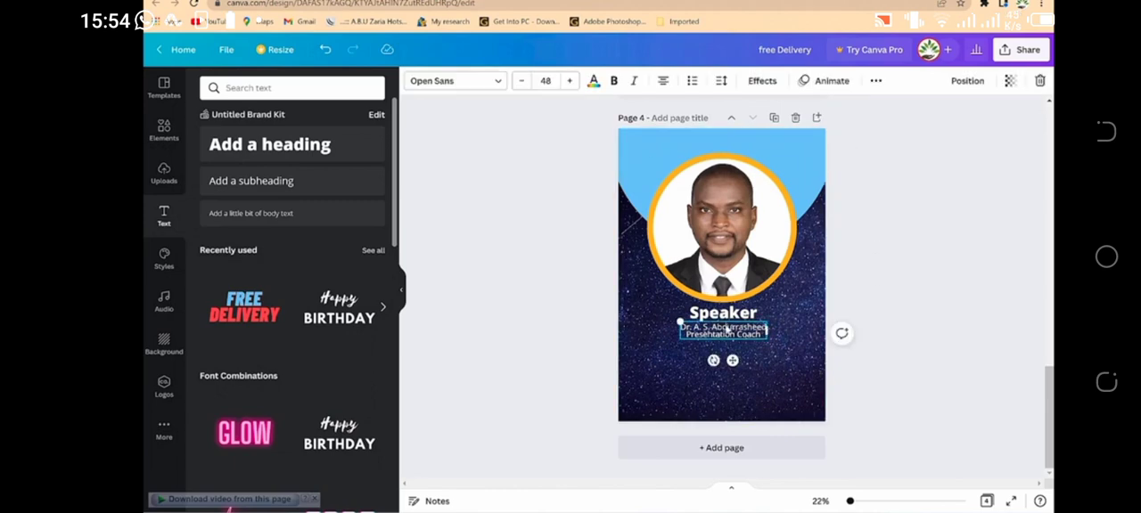
{"action": "left_click", "coordinate": [614, 80]}
{"action": "left_click", "coordinate": [983, 246]}
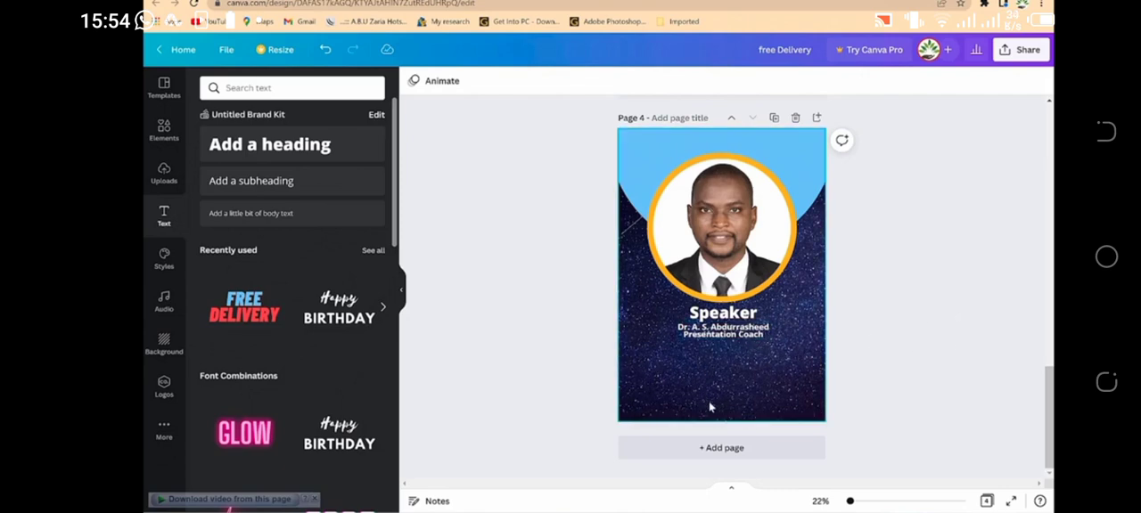
{"action": "left_click", "coordinate": [751, 337]}
{"action": "left_click", "coordinate": [499, 325]}
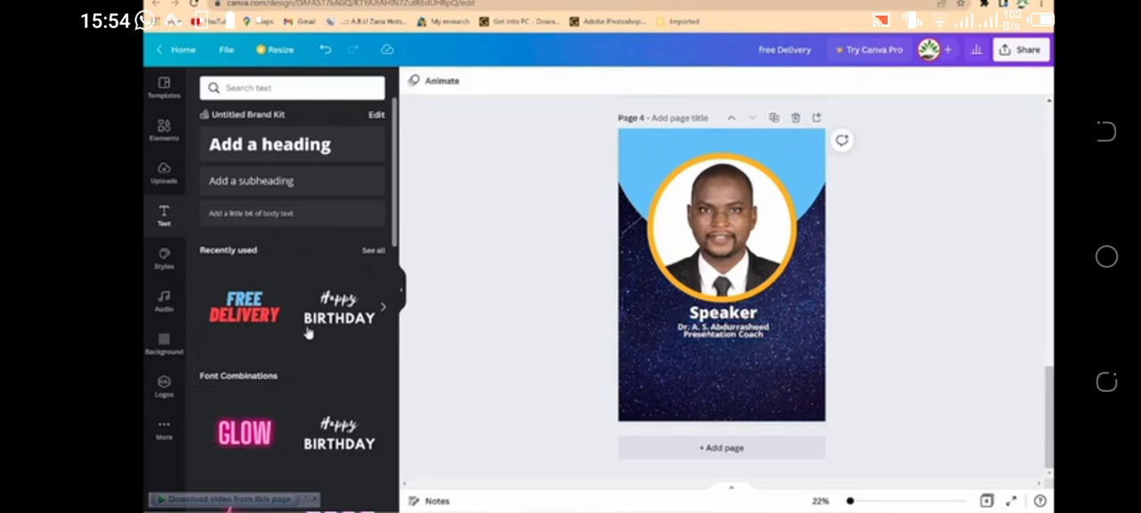
Step: Add the EMAIL and WEB font combination and place it in the lower-left corner of page 4
{"action": "scroll", "coordinate": [284, 397], "scroll_direction": "down", "scroll_amount": 1}
{"action": "scroll", "coordinate": [283, 397], "scroll_direction": "down", "scroll_amount": 10}
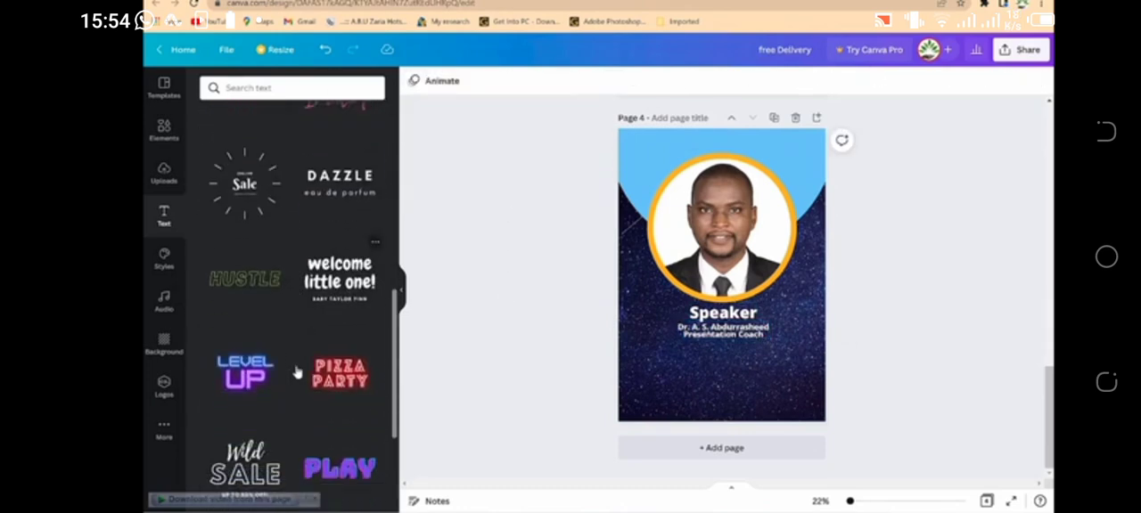
{"action": "scroll", "coordinate": [295, 374], "scroll_direction": "down", "scroll_amount": 3}
{"action": "scroll", "coordinate": [295, 365], "scroll_direction": "up", "scroll_amount": 4}
{"action": "scroll", "coordinate": [295, 365], "scroll_direction": "down", "scroll_amount": 6}
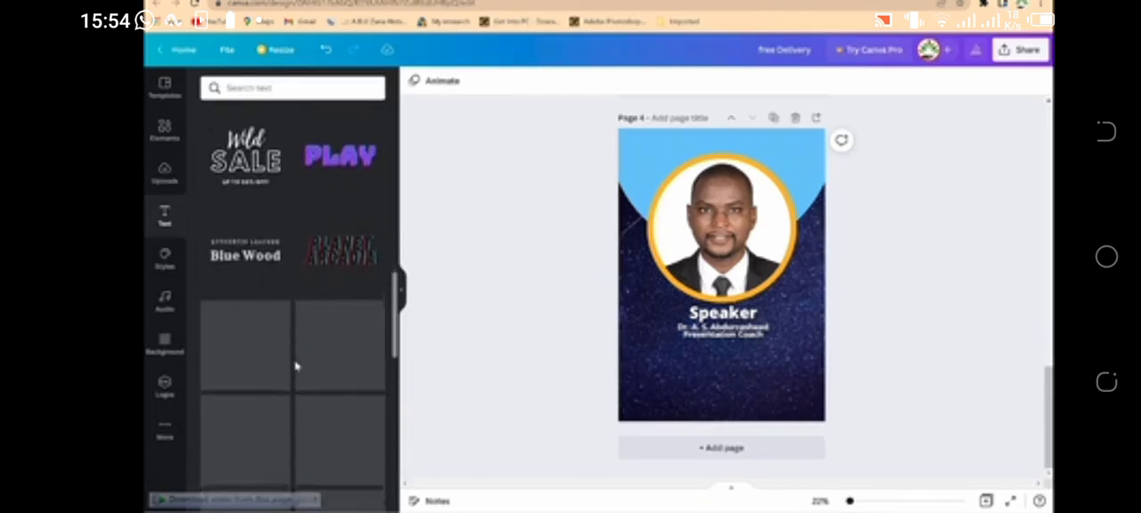
{"action": "scroll", "coordinate": [296, 365], "scroll_direction": "down", "scroll_amount": 5}
{"action": "scroll", "coordinate": [295, 366], "scroll_direction": "up", "scroll_amount": 3}
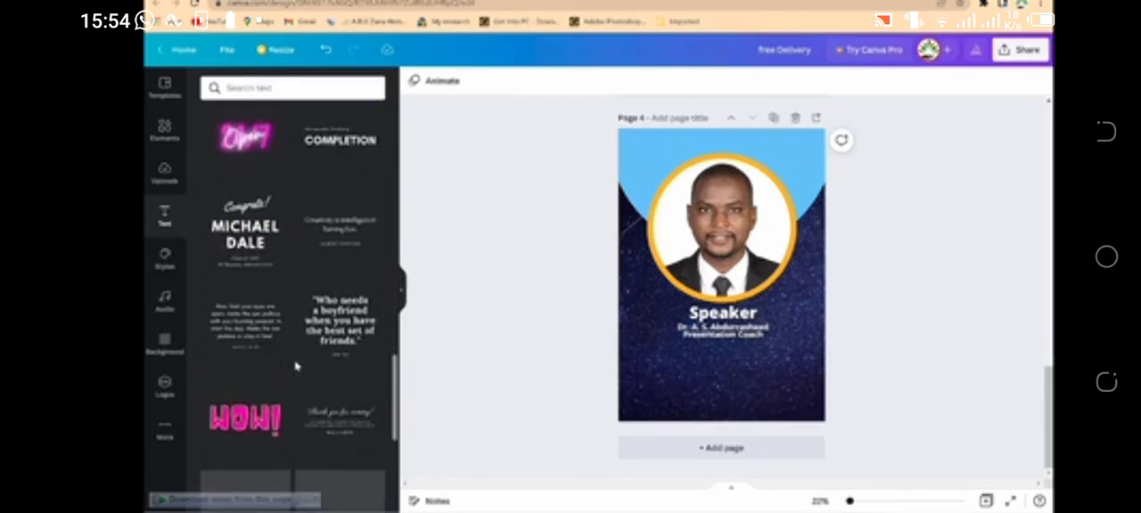
{"action": "scroll", "coordinate": [296, 365], "scroll_direction": "up", "scroll_amount": 3}
{"action": "scroll", "coordinate": [286, 294], "scroll_direction": "down", "scroll_amount": 5}
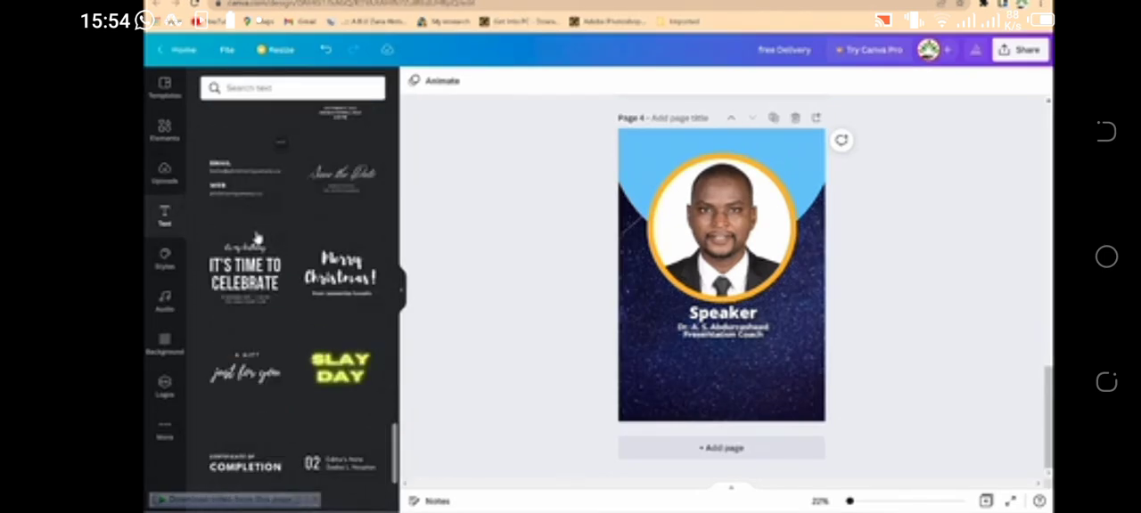
{"action": "scroll", "coordinate": [255, 255], "scroll_direction": "up", "scroll_amount": 2}
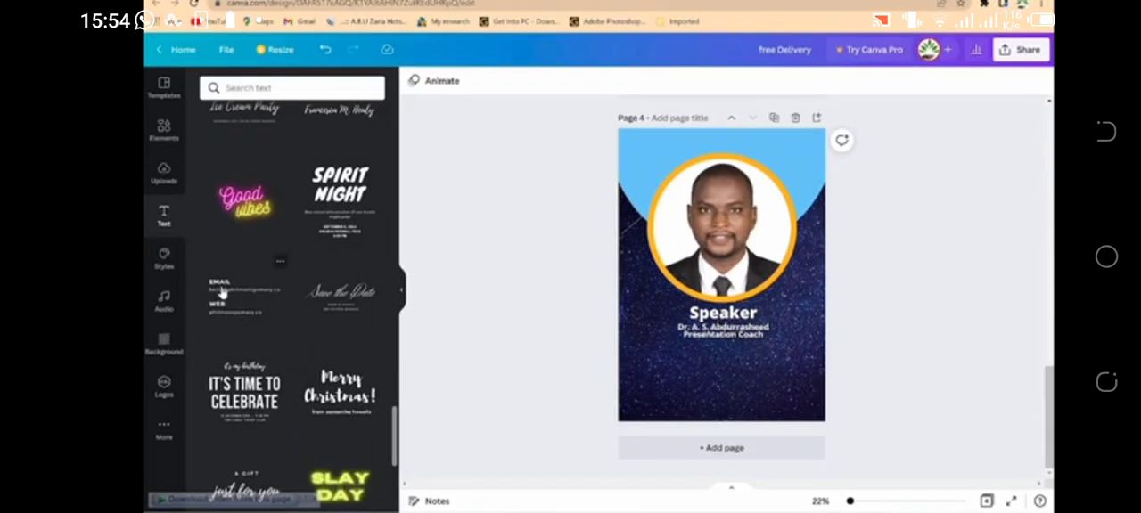
{"action": "left_click", "coordinate": [263, 303]}
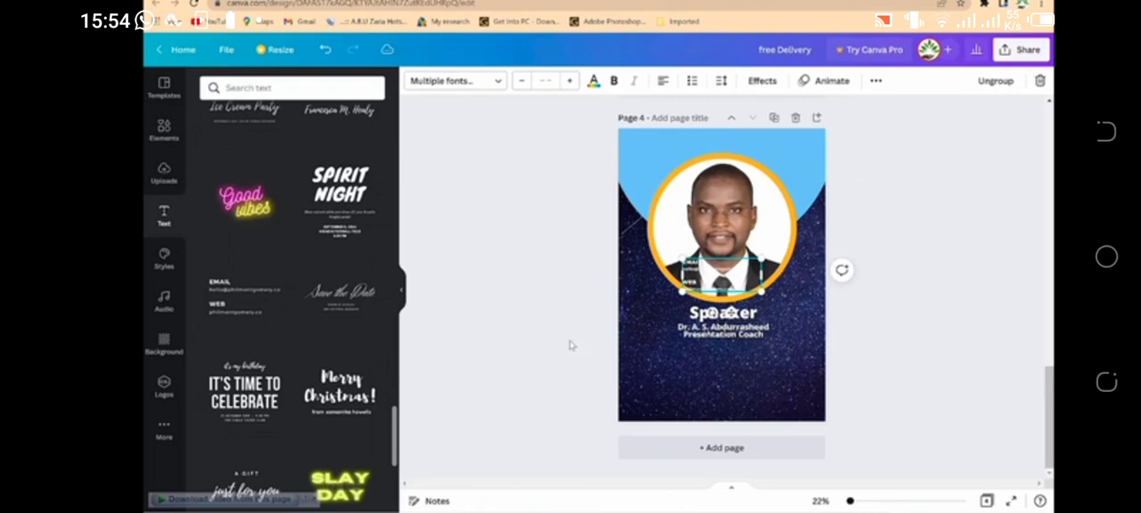
{"action": "left_click_drag", "start_coordinate": [708, 270], "coordinate": [650, 390]}
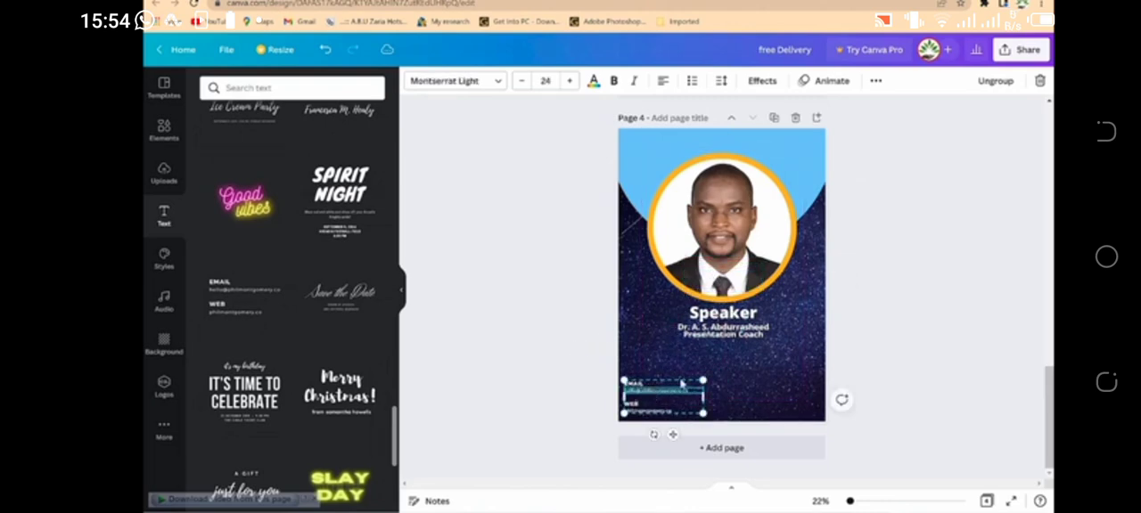
{"action": "left_click", "coordinate": [725, 389]}
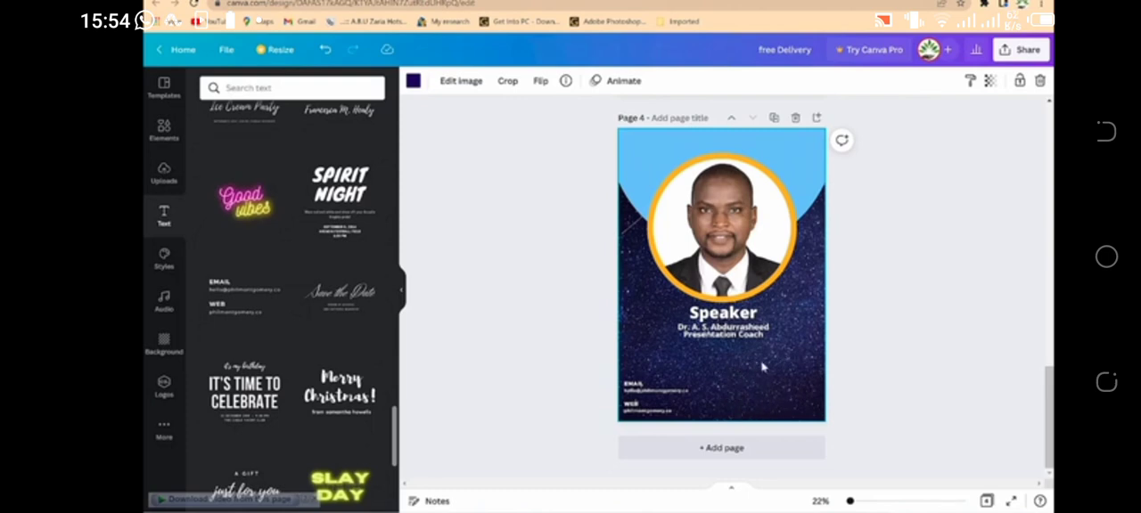
{"action": "scroll", "coordinate": [333, 365], "scroll_direction": "down", "scroll_amount": 5}
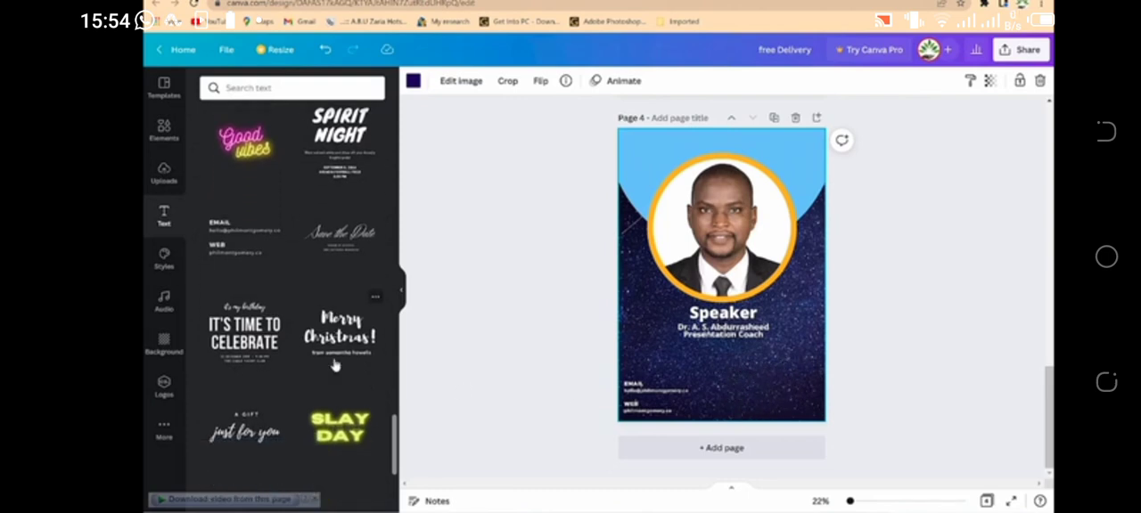
{"action": "scroll", "coordinate": [333, 367], "scroll_direction": "down", "scroll_amount": 3}
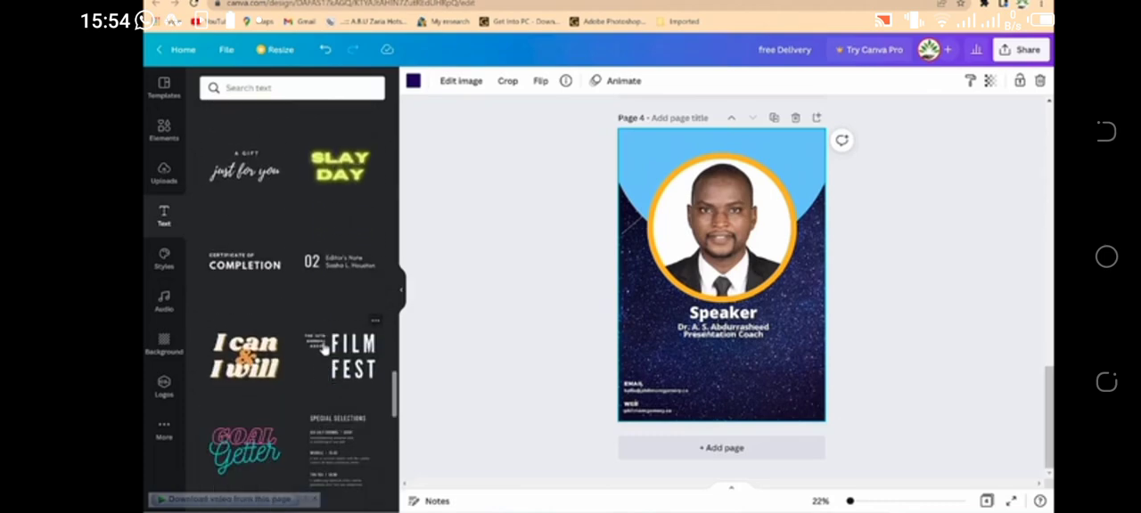
{"action": "scroll", "coordinate": [323, 312], "scroll_direction": "up", "scroll_amount": 5}
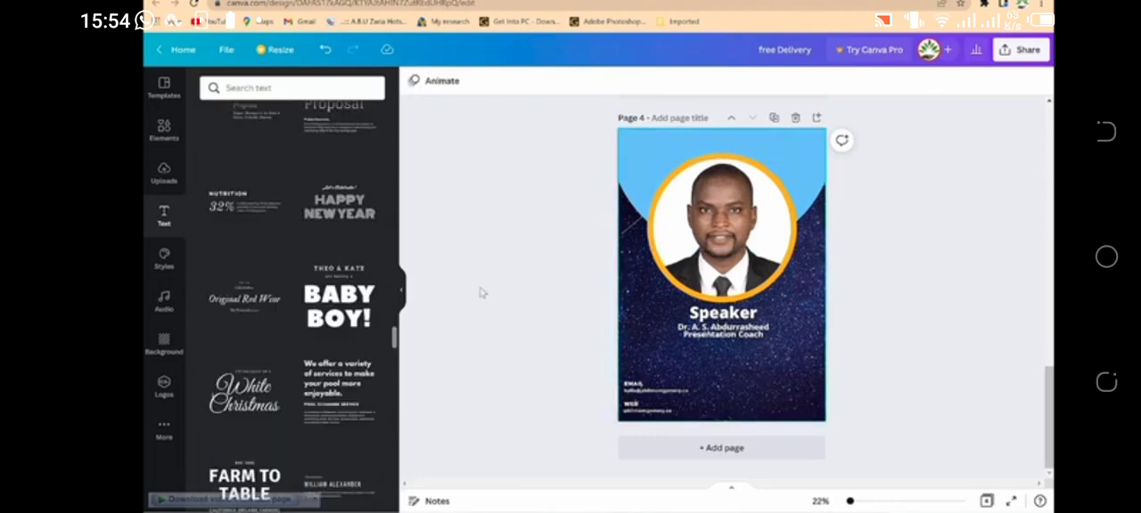
{"action": "scroll", "coordinate": [234, 205], "scroll_direction": "up", "scroll_amount": 5}
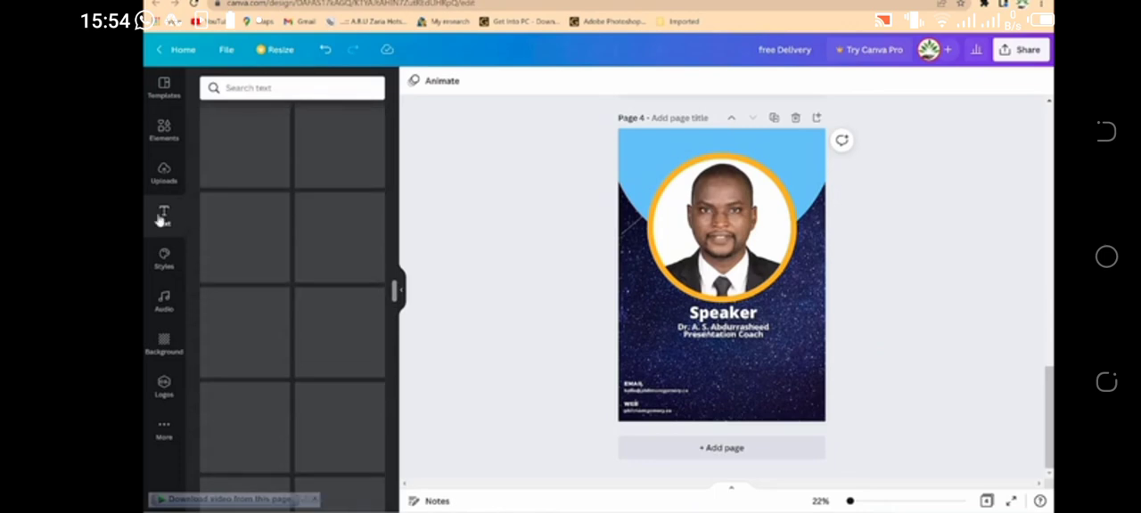
Step: Add a heading at the top of page 4 above the portrait, reading "Toastmaster meeting"
{"action": "scroll", "coordinate": [285, 223], "scroll_direction": "up", "scroll_amount": 10}
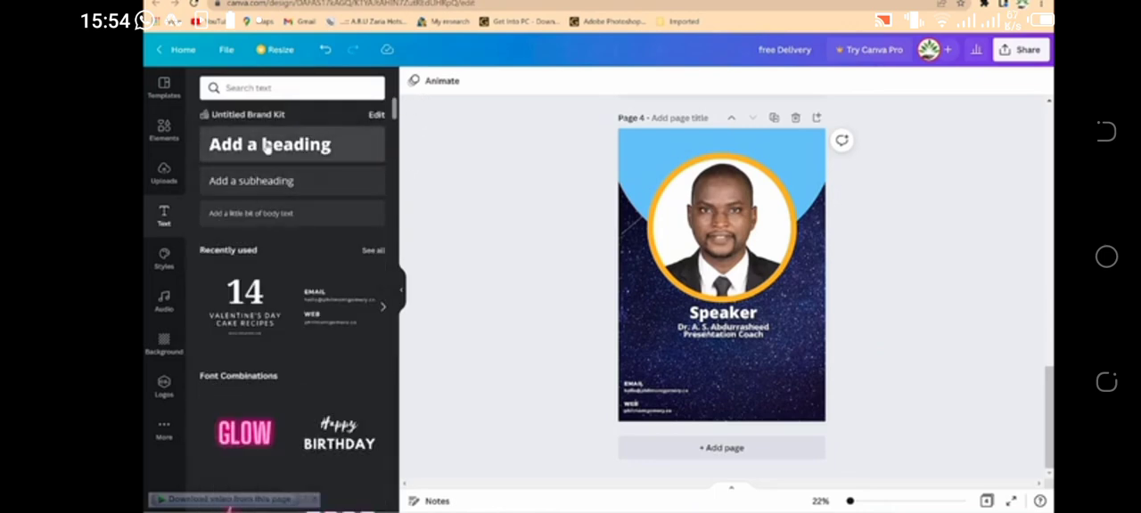
{"action": "left_click", "coordinate": [285, 146]}
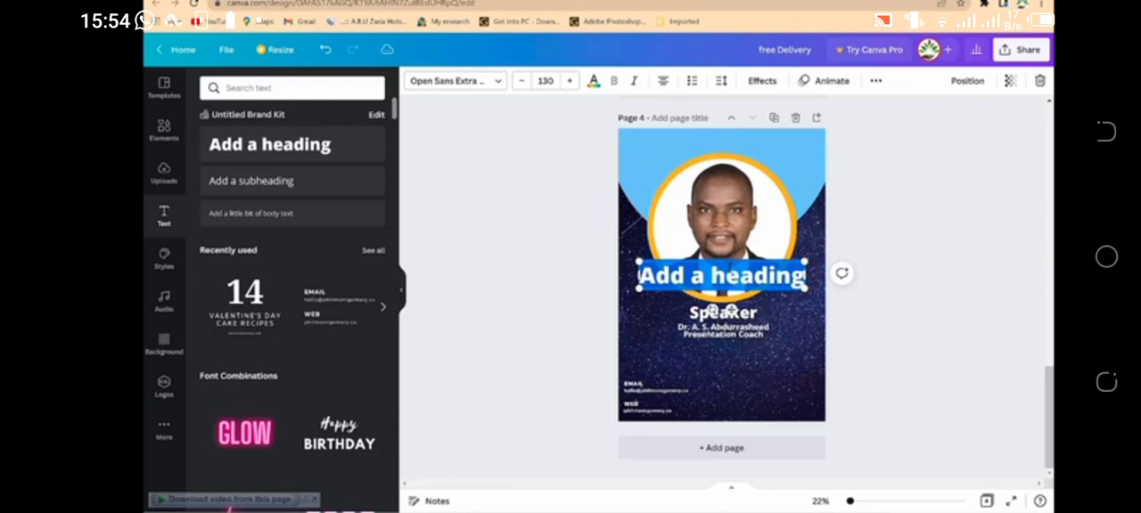
{"action": "left_click_drag", "start_coordinate": [728, 258], "coordinate": [722, 126]}
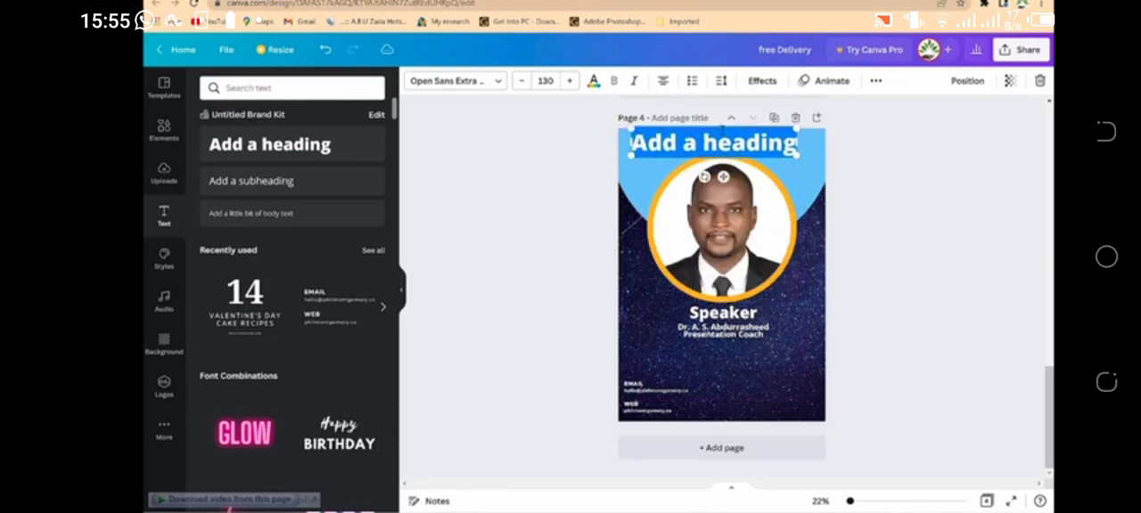
{"action": "double_click", "coordinate": [710, 143]}
{"action": "type", "text": "Toastmaster meeting"}
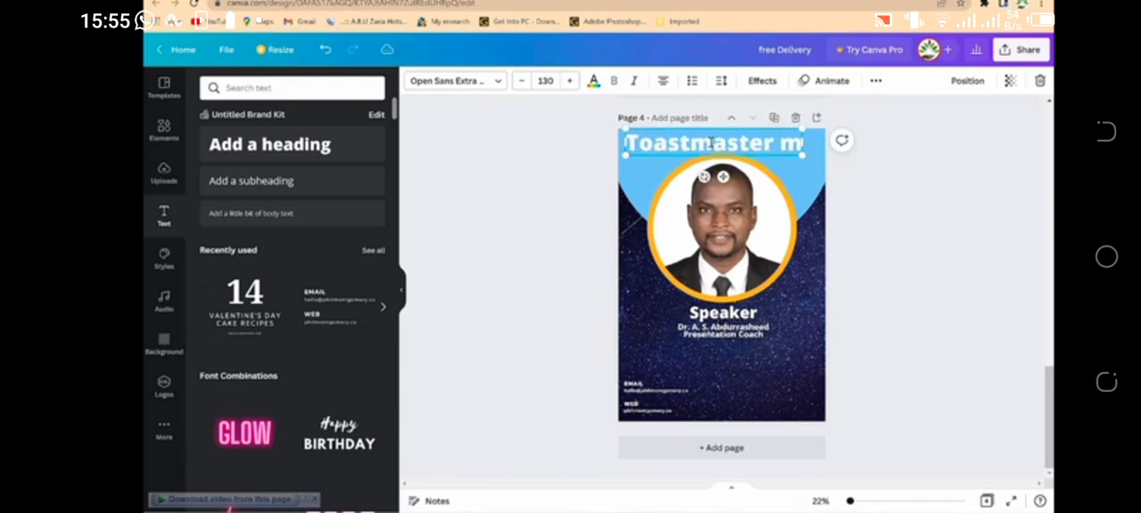
Step: Reduce the "Toastmaster meeting" heading to font size 97 and fit it on a single line across the page
{"action": "key", "text": "ctrl+a"}
{"action": "left_click", "coordinate": [524, 80]}
{"action": "left_click", "coordinate": [524, 80]}
{"action": "left_click", "coordinate": [525, 82]}
{"action": "left_click", "coordinate": [525, 82]}
{"action": "left_click", "coordinate": [525, 82]}
{"action": "left_click", "coordinate": [525, 82]}
{"action": "left_click", "coordinate": [525, 82]}
{"action": "left_click", "coordinate": [525, 82]}
{"action": "left_click", "coordinate": [525, 82]}
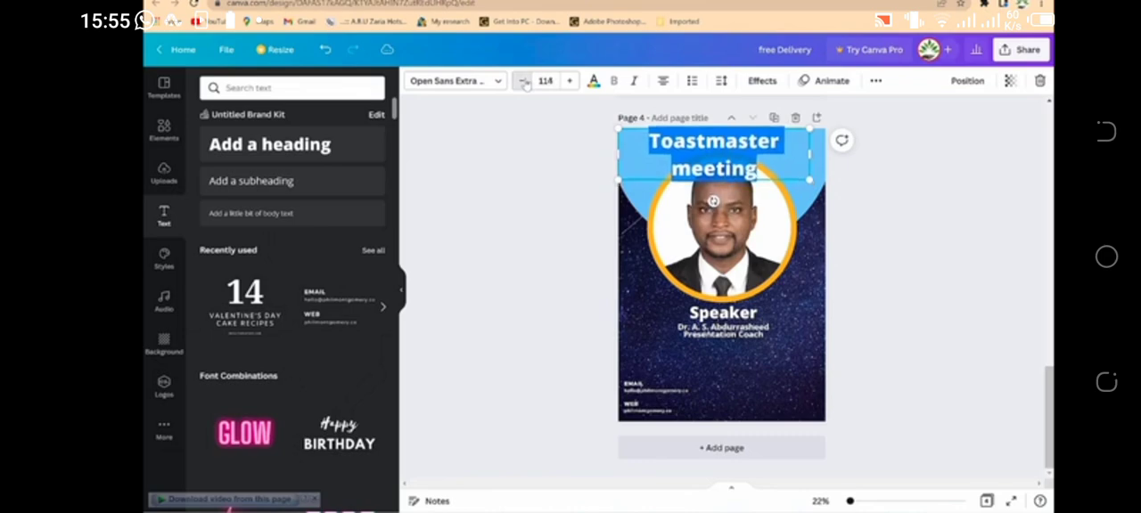
{"action": "left_click", "coordinate": [525, 82]}
{"action": "left_click", "coordinate": [524, 82]}
{"action": "left_click_drag", "start_coordinate": [724, 169], "coordinate": [733, 175]}
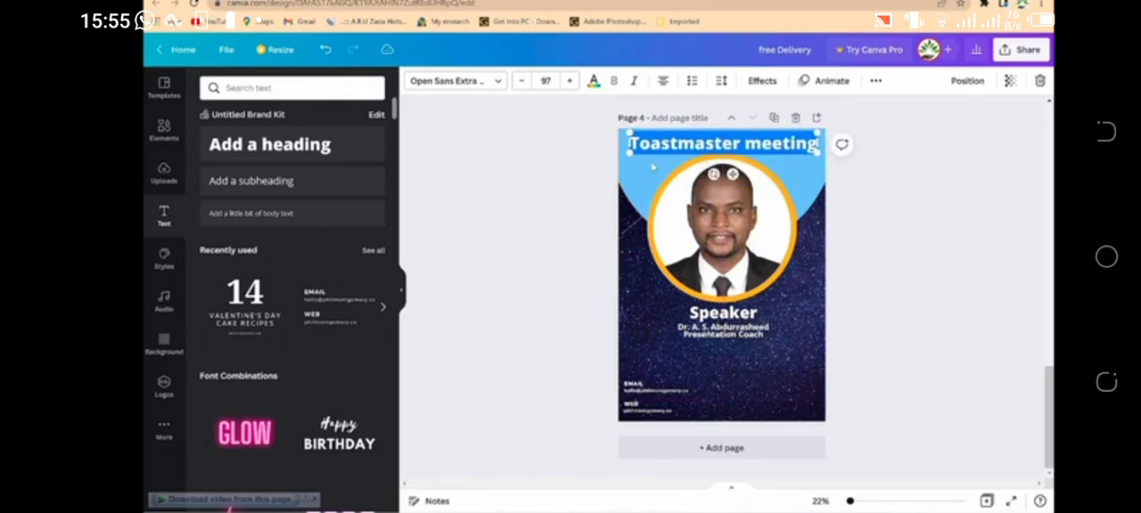
Step: Change the "Toastmaster meeting" heading's text colour to the orange of the portrait ring
{"action": "left_click", "coordinate": [371, 177]}
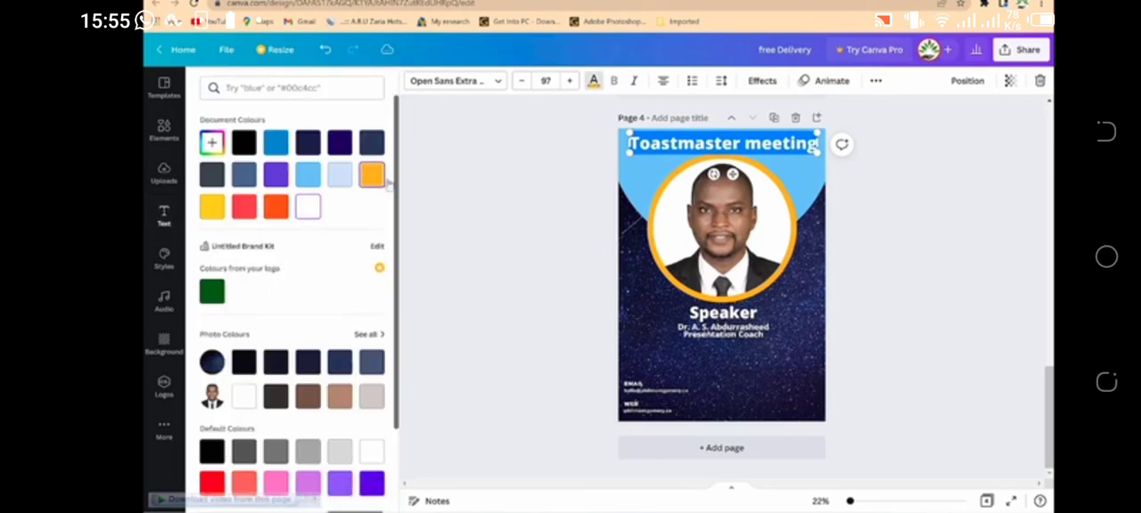
{"action": "left_click", "coordinate": [497, 211]}
{"action": "left_click", "coordinate": [951, 249]}
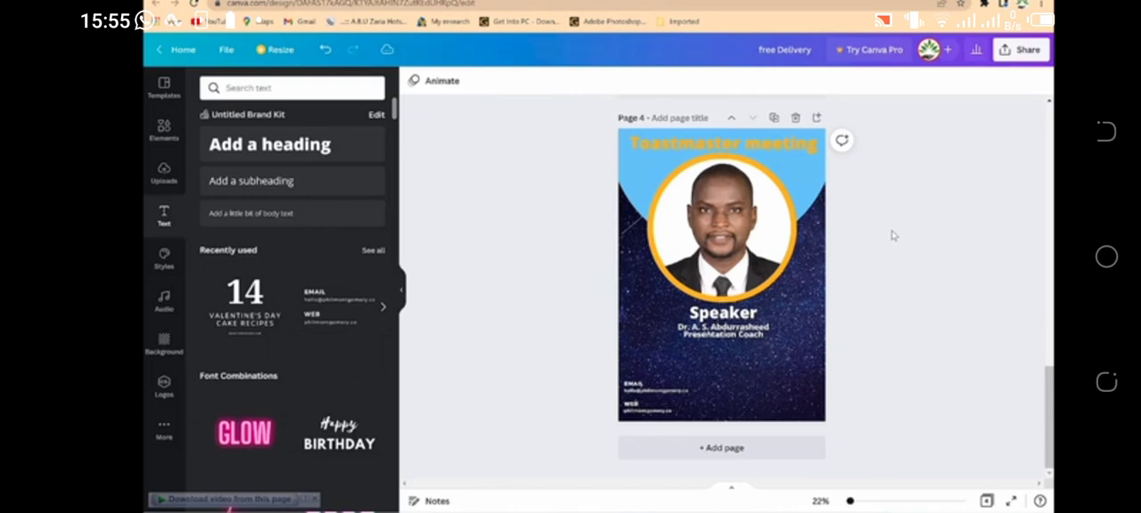
Step: Nudge the "Toastmaster meeting" heading slightly up toward the page's top edge, clear of the portrait ring
{"action": "left_click", "coordinate": [769, 149]}
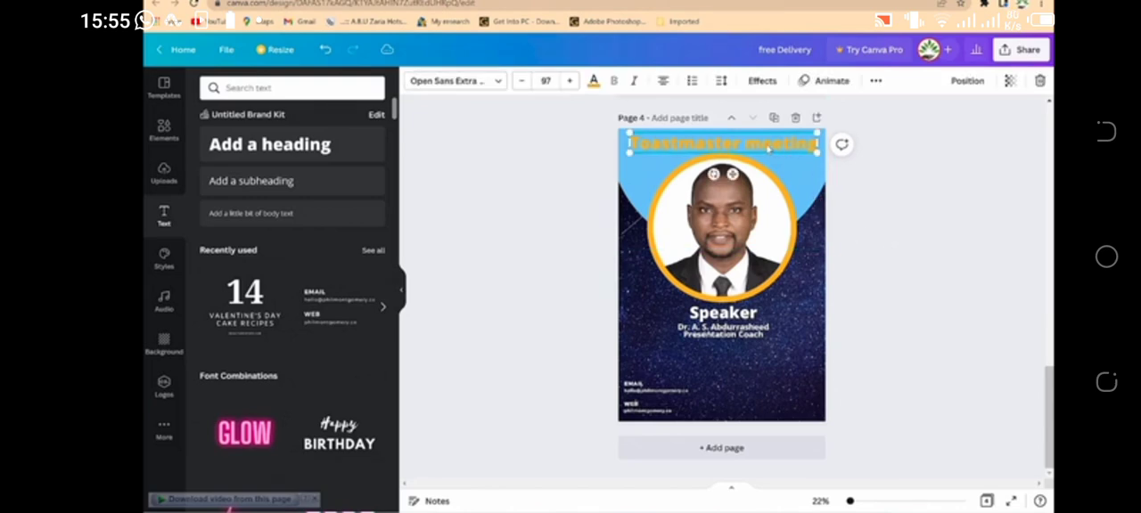
{"action": "left_click_drag", "start_coordinate": [765, 147], "coordinate": [762, 141]}
{"action": "left_click", "coordinate": [931, 149]}
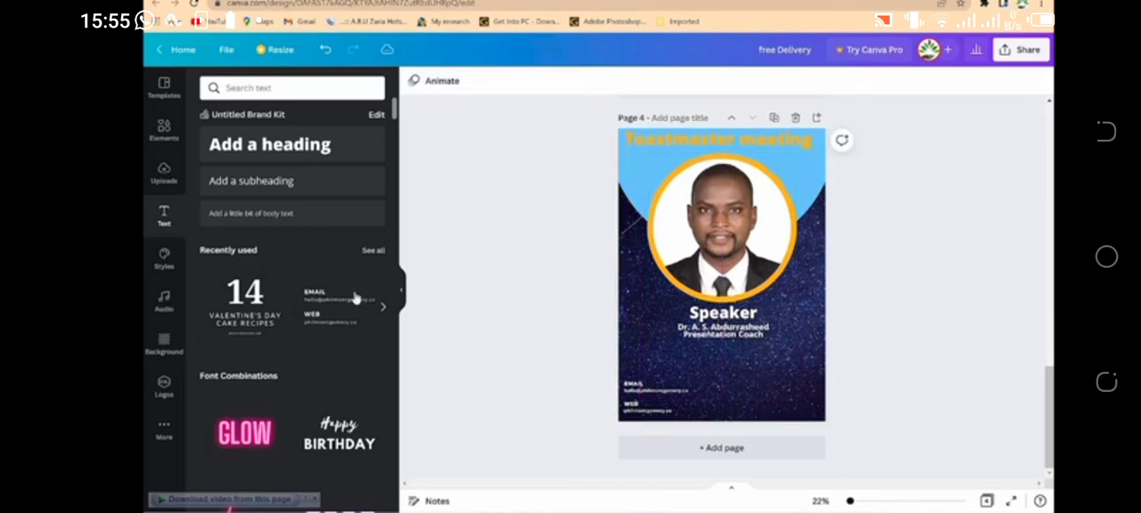
Step: Add a plain straight line just below the heading and stretch it across the full page width
{"action": "left_click", "coordinate": [165, 132]}
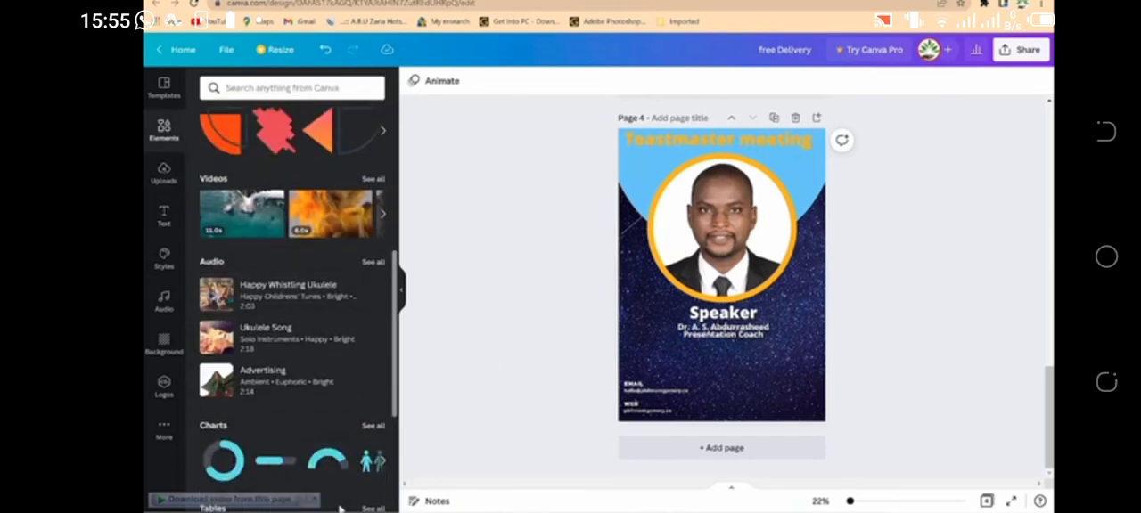
{"action": "scroll", "coordinate": [327, 457], "scroll_direction": "up", "scroll_amount": 6}
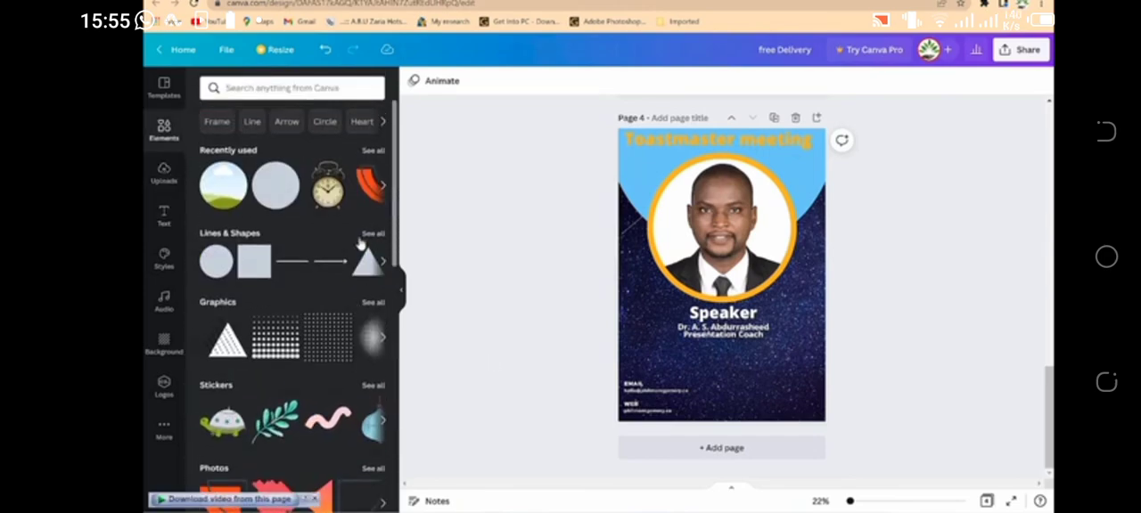
{"action": "scroll", "coordinate": [318, 369], "scroll_direction": "down", "scroll_amount": 5}
{"action": "scroll", "coordinate": [375, 174], "scroll_direction": "up", "scroll_amount": 4}
{"action": "left_click", "coordinate": [373, 157]}
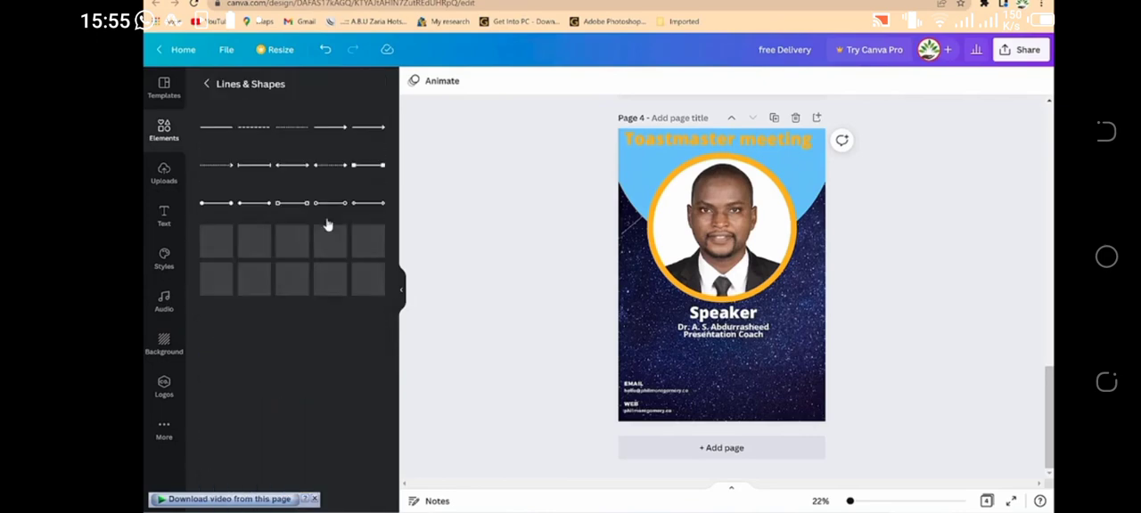
{"action": "scroll", "coordinate": [288, 312], "scroll_direction": "down", "scroll_amount": 3}
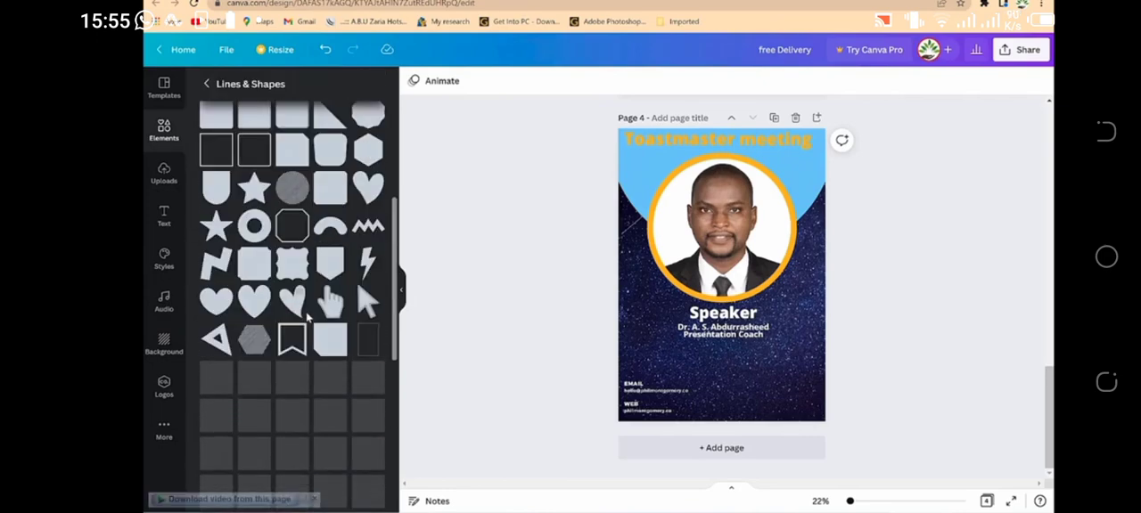
{"action": "scroll", "coordinate": [305, 318], "scroll_direction": "down", "scroll_amount": 5}
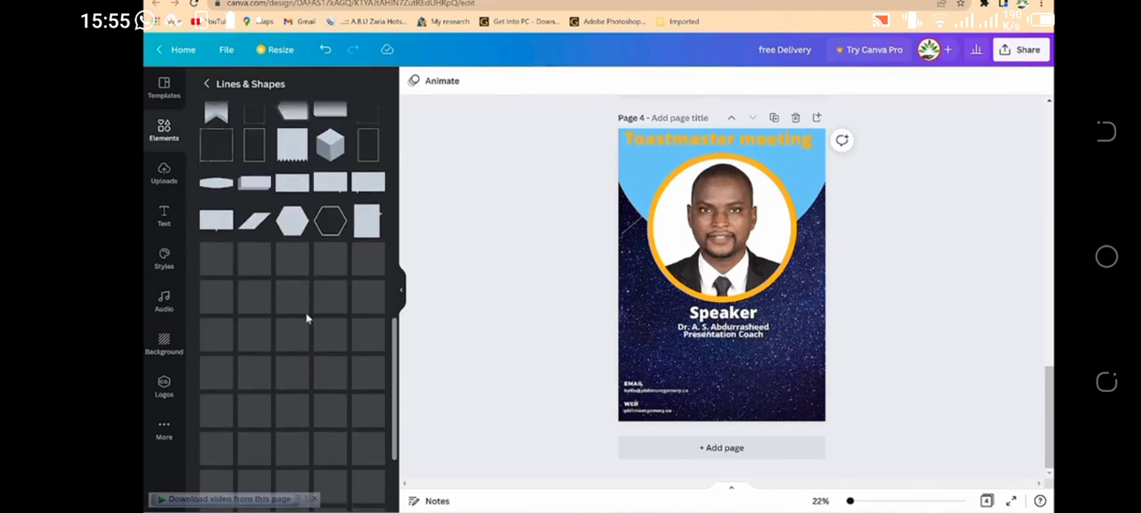
{"action": "scroll", "coordinate": [305, 318], "scroll_direction": "up", "scroll_amount": 8}
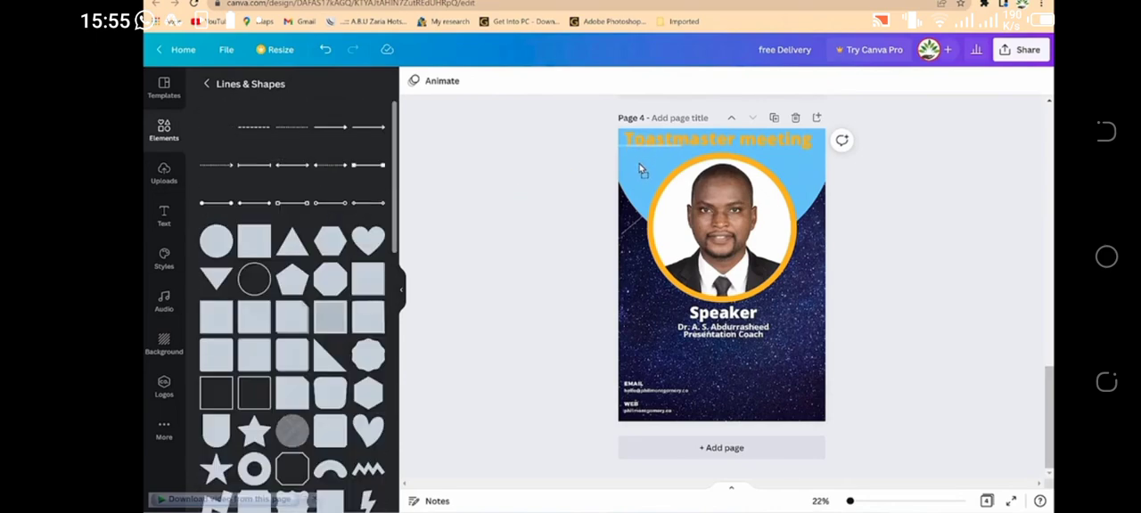
{"action": "left_click_drag", "start_coordinate": [638, 167], "coordinate": [639, 167]}
{"action": "left_click_drag", "start_coordinate": [684, 149], "coordinate": [819, 149]}
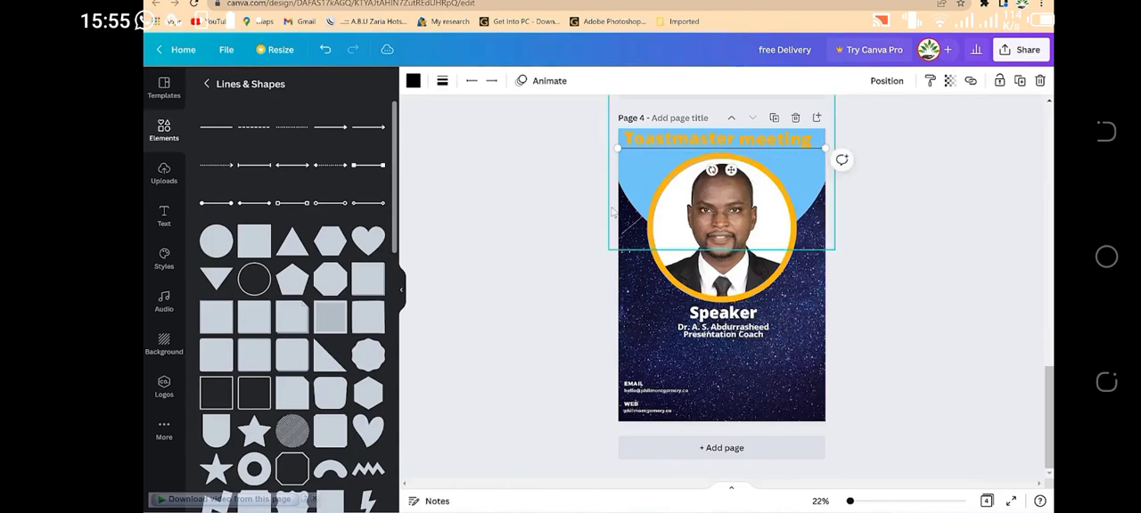
{"action": "left_click", "coordinate": [428, 263]}
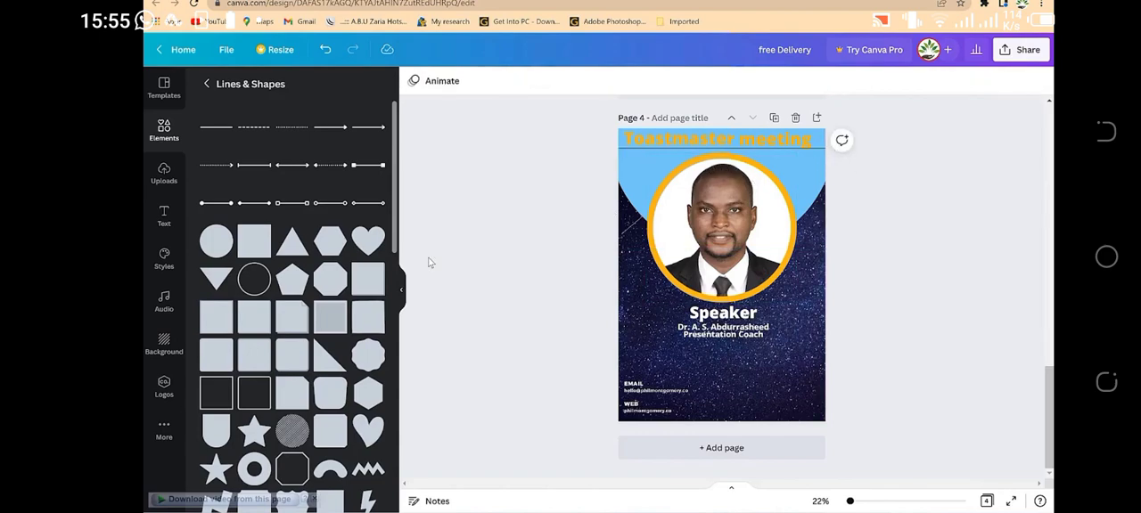
Step: Set the line beneath the heading to a weight of 33 with a short-dash style
{"action": "left_click", "coordinate": [695, 149]}
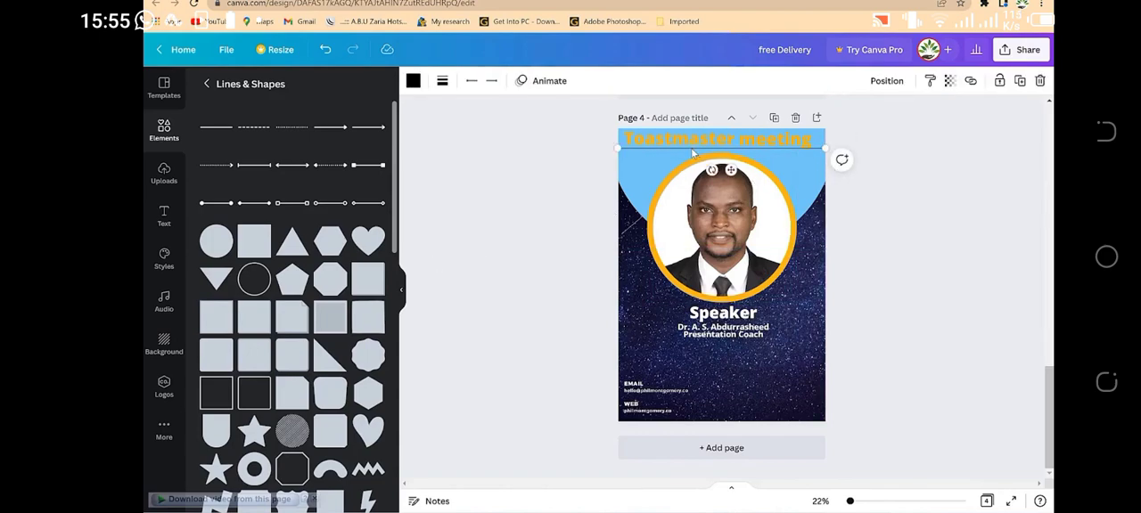
{"action": "left_click", "coordinate": [442, 80]}
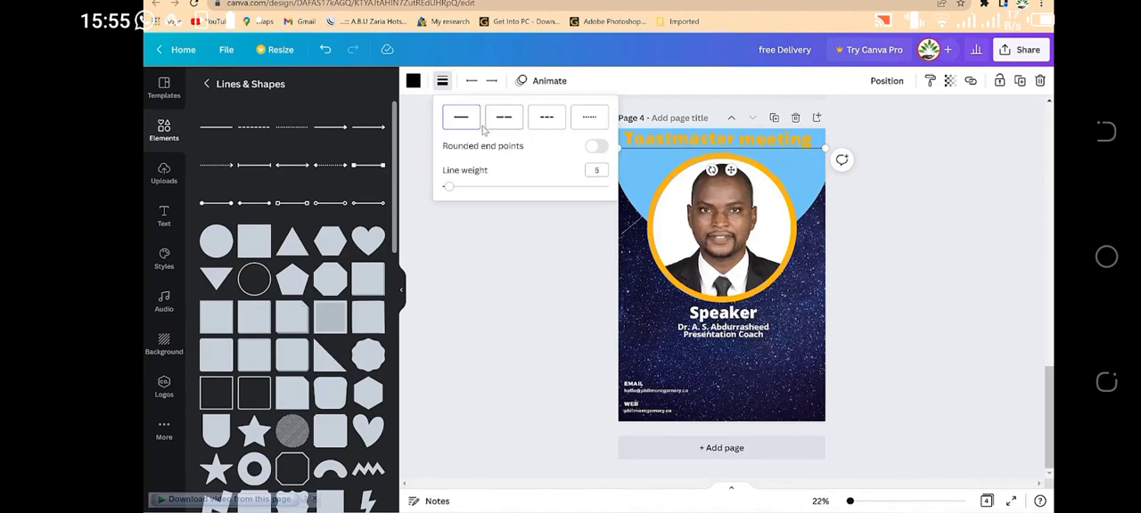
{"action": "left_click_drag", "start_coordinate": [449, 189], "coordinate": [499, 186]}
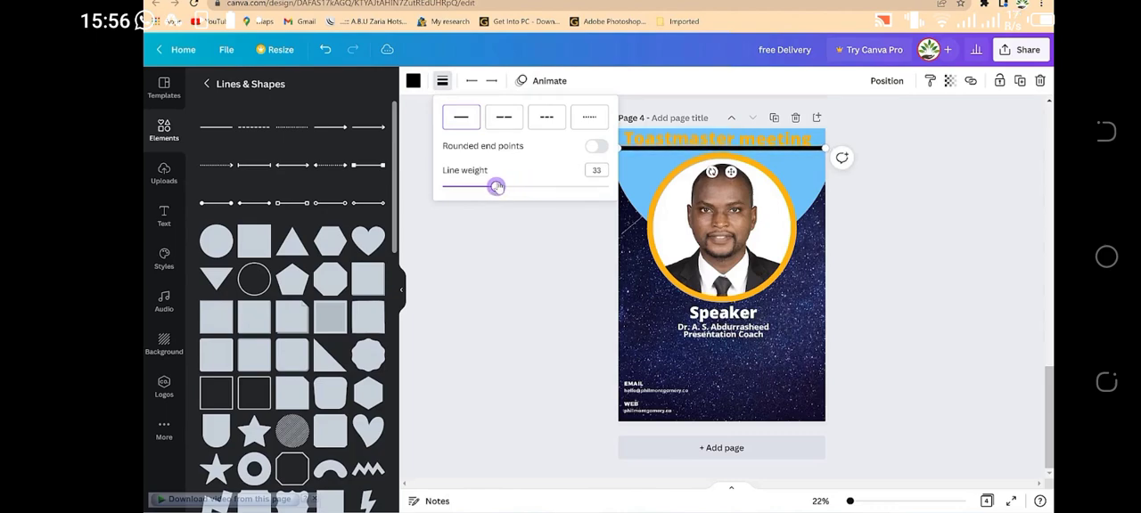
{"action": "left_click", "coordinate": [505, 120]}
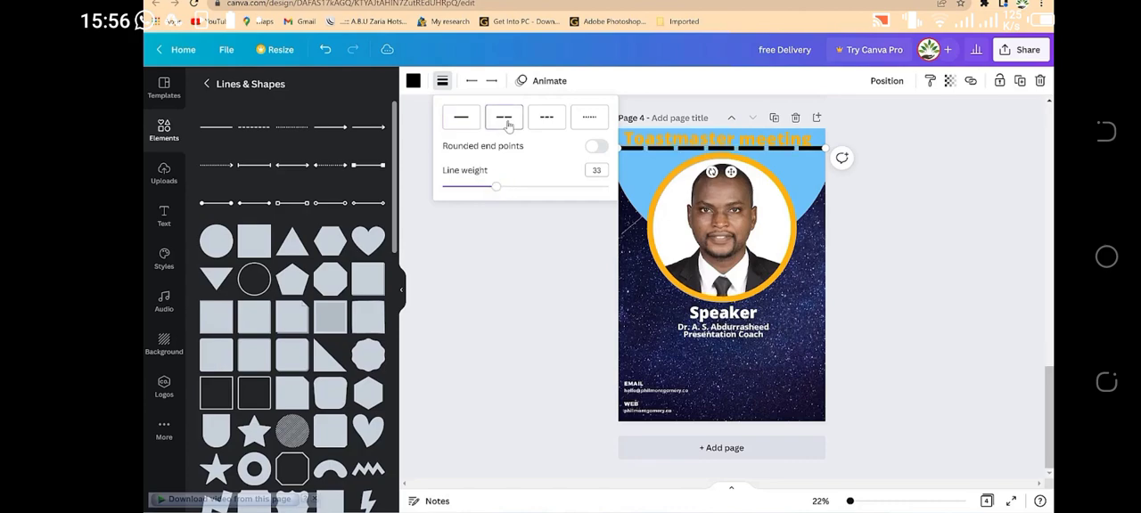
{"action": "left_click", "coordinate": [550, 120]}
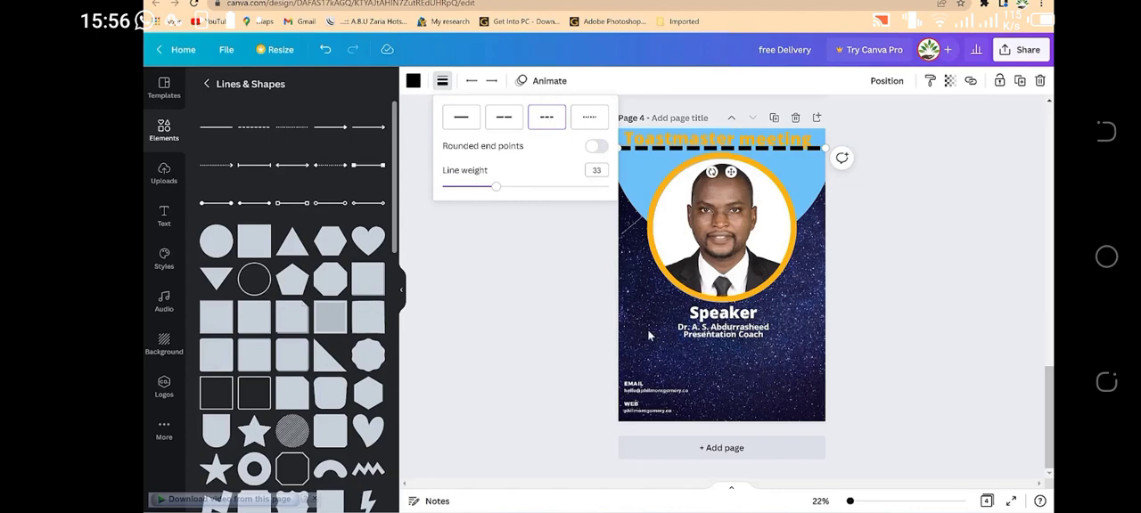
Step: Recolour the dashed line beneath the heading dark slate blue from the document colours
{"action": "left_click", "coordinate": [413, 81]}
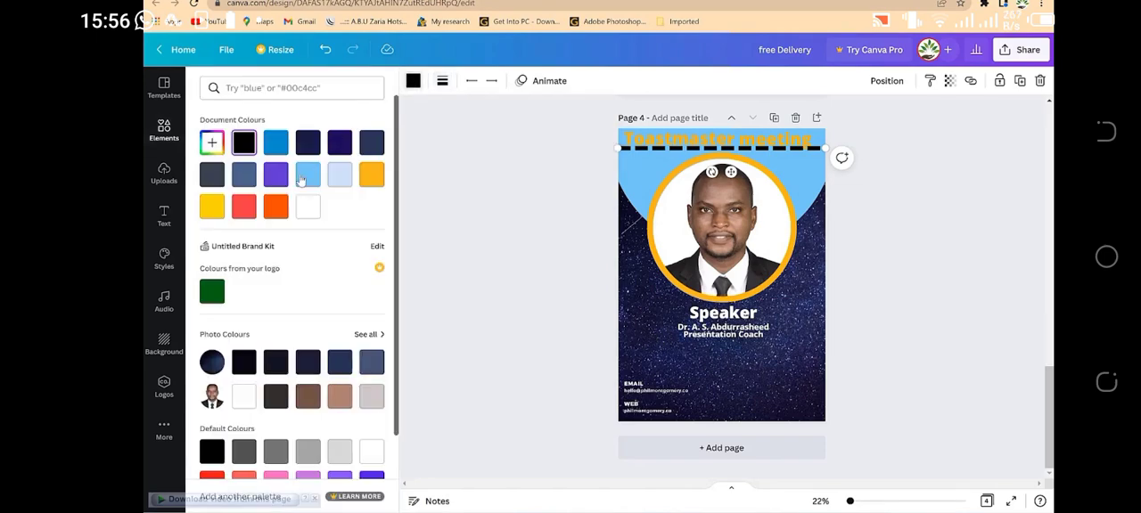
{"action": "left_click", "coordinate": [369, 147]}
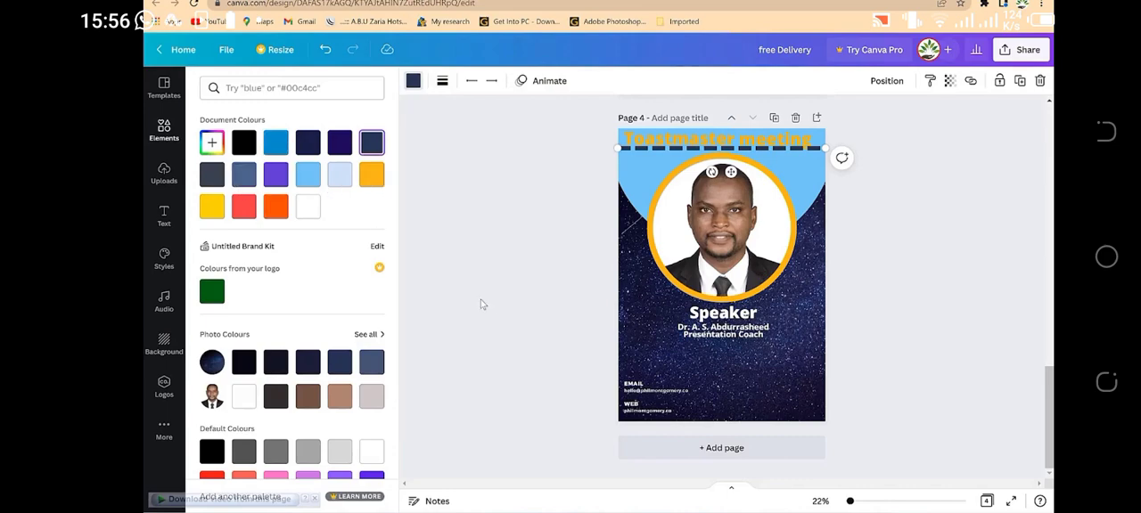
{"action": "left_click", "coordinate": [479, 256]}
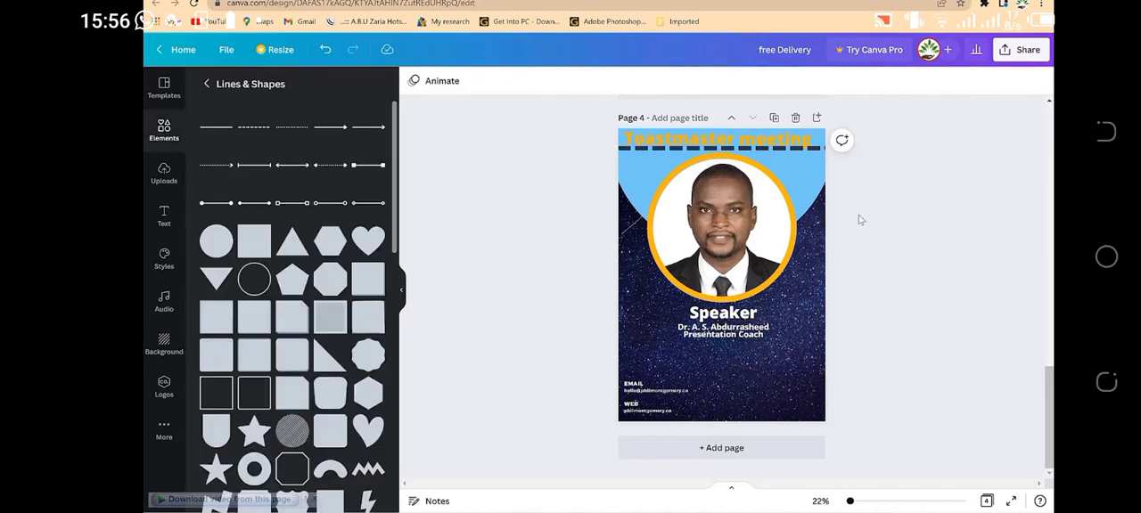
Step: Delete the dashed line beneath the "Toastmaster meeting" heading
{"action": "left_click", "coordinate": [780, 155]}
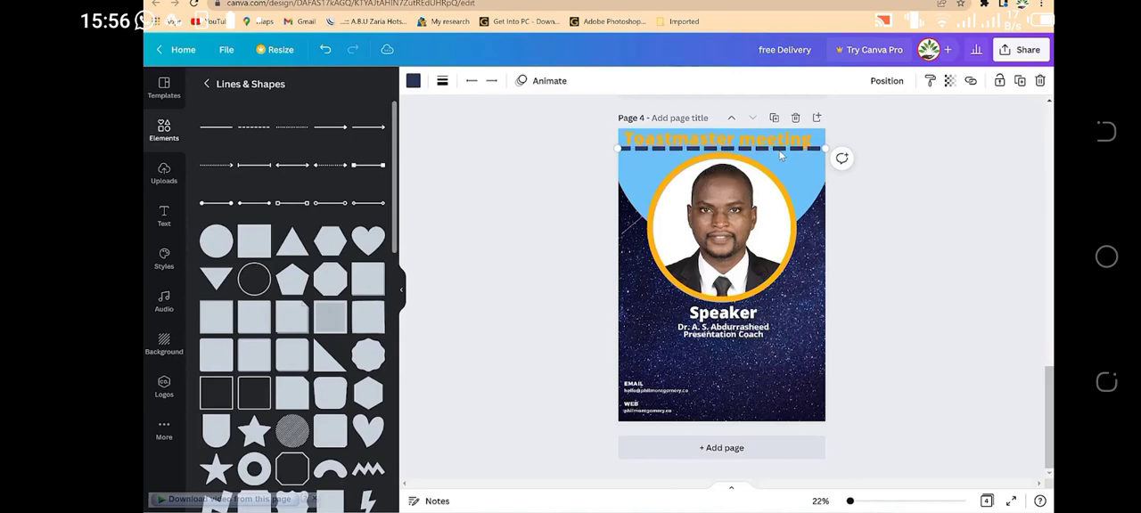
{"action": "left_click", "coordinate": [880, 274]}
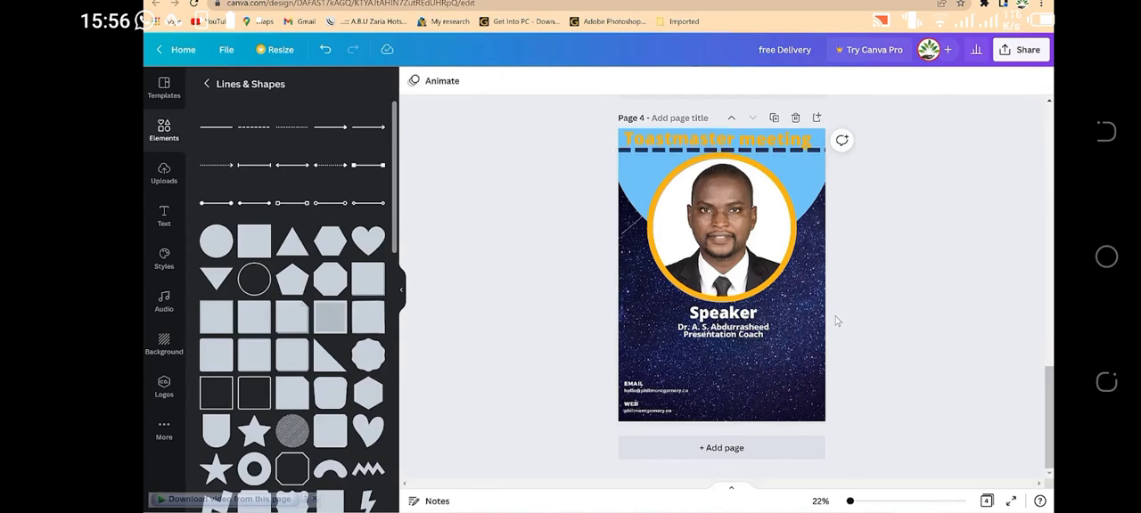
{"action": "left_click", "coordinate": [812, 150]}
{"action": "key", "text": "Delete"}
Step: Change the "Toastmaster meeting" heading's text colour to dark navy from the document colours
{"action": "left_click", "coordinate": [749, 140]}
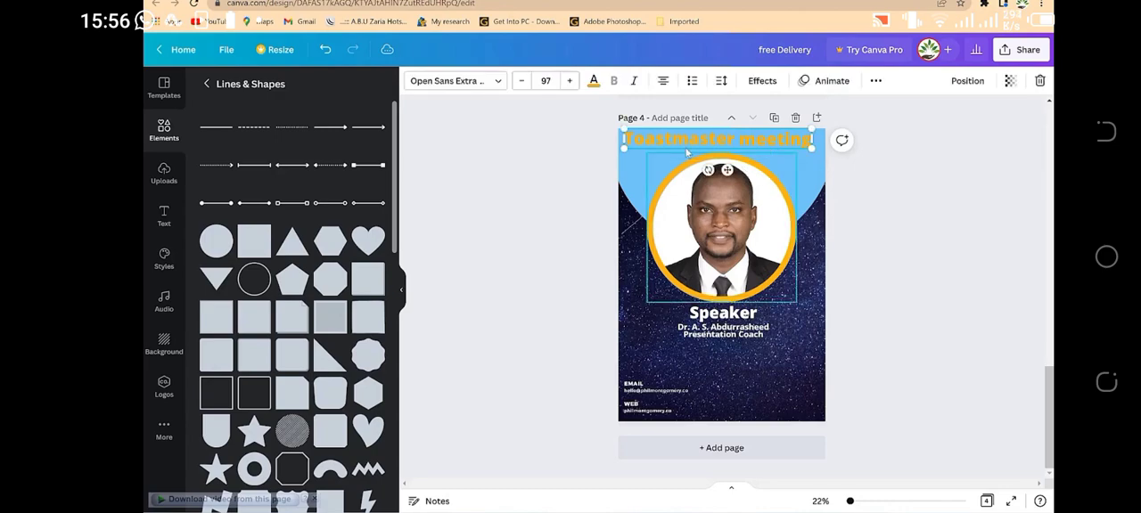
{"action": "left_click", "coordinate": [593, 81]}
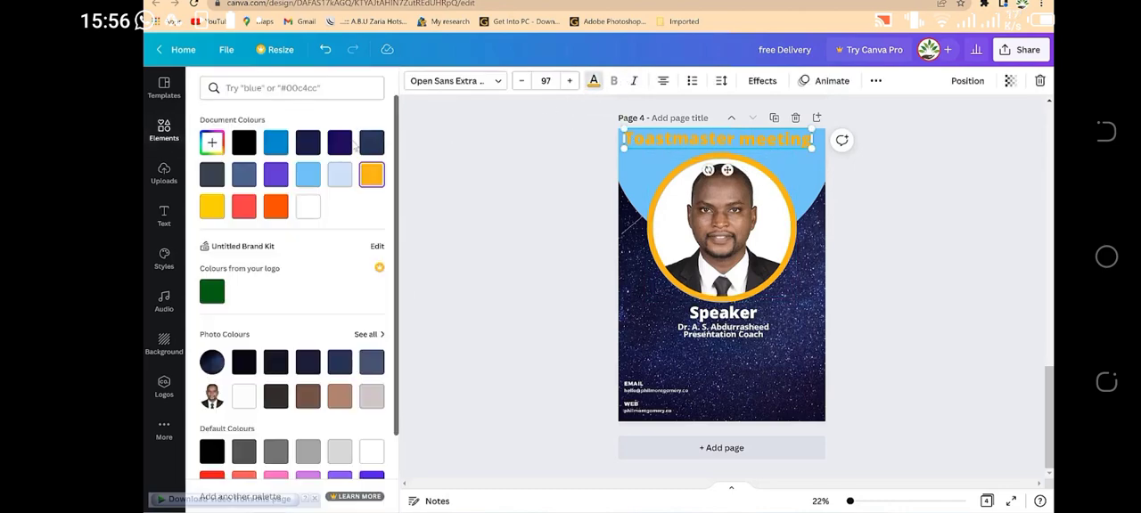
{"action": "left_click", "coordinate": [365, 146]}
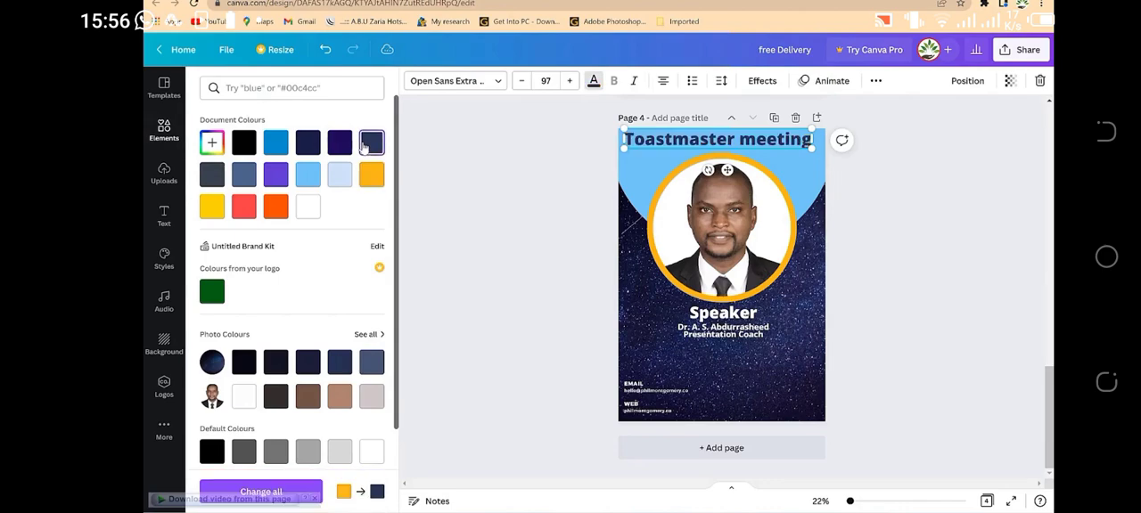
{"action": "left_click", "coordinate": [314, 145]}
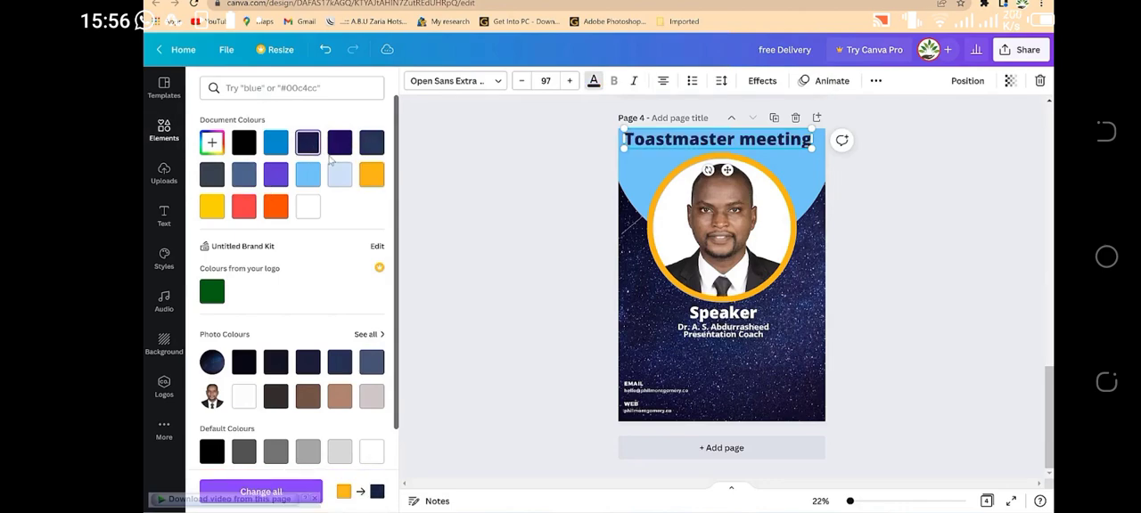
{"action": "left_click", "coordinate": [512, 250]}
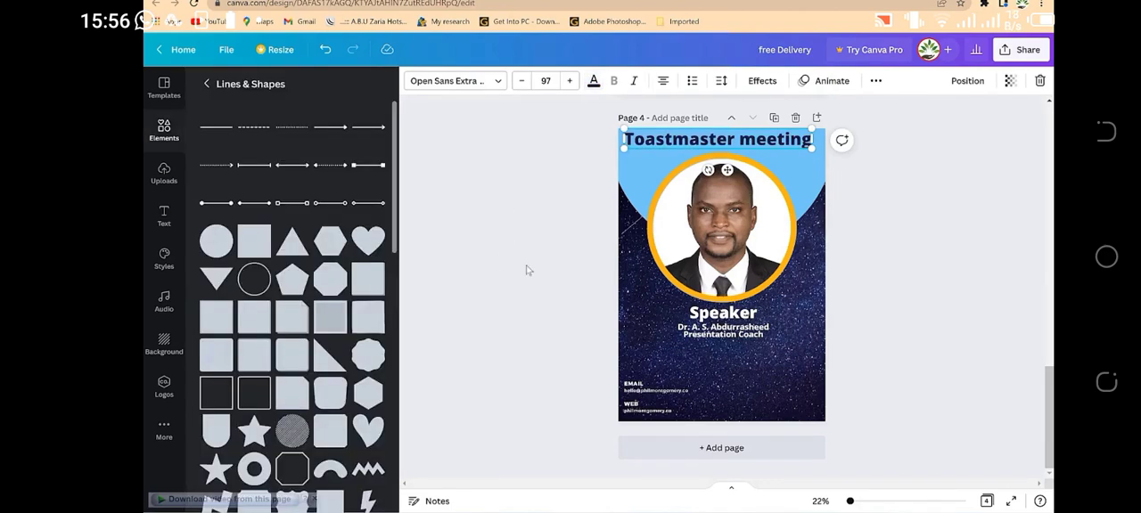
{"action": "left_click", "coordinate": [878, 256]}
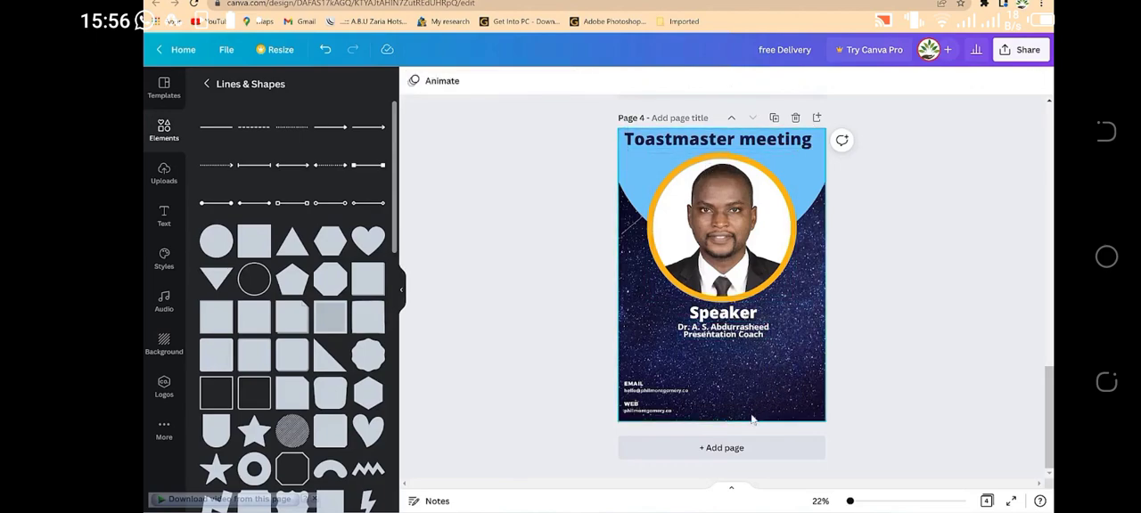
Step: Add the uploaded Toastmasters International logo to page 4 and shrink it to fit the flyer's lower-right corner
{"action": "left_click", "coordinate": [164, 174]}
{"action": "scroll", "coordinate": [267, 235], "scroll_direction": "up", "scroll_amount": 15}
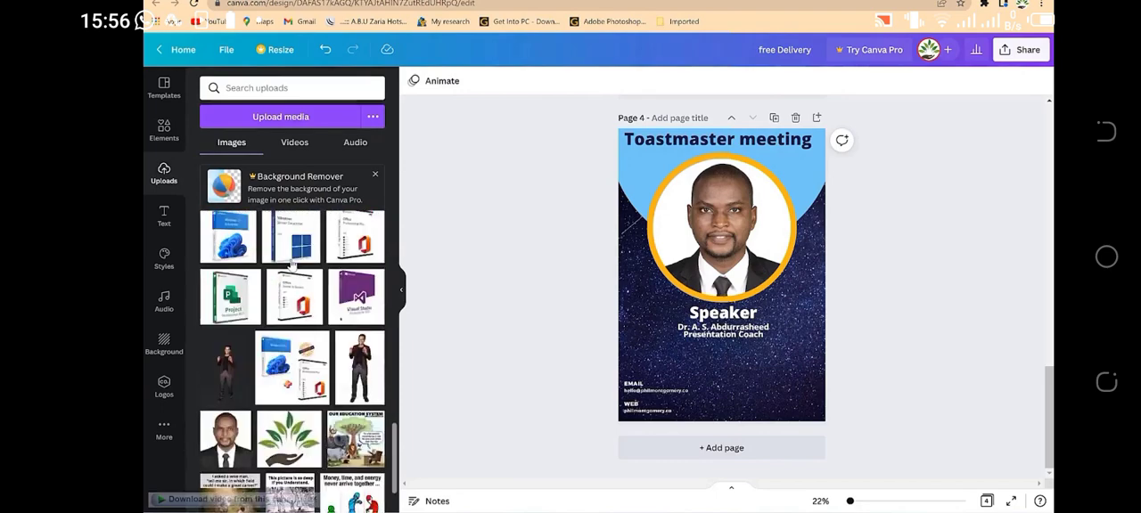
{"action": "scroll", "coordinate": [295, 258], "scroll_direction": "down", "scroll_amount": 5}
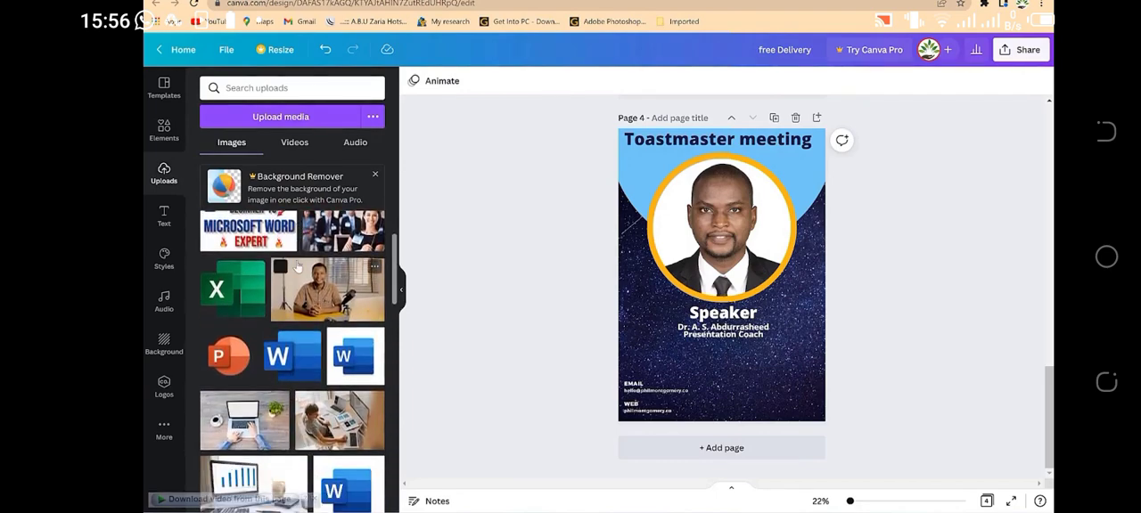
{"action": "scroll", "coordinate": [297, 264], "scroll_direction": "down", "scroll_amount": 4}
{"action": "left_click_drag", "start_coordinate": [245, 310], "coordinate": [756, 314]}
{"action": "left_click_drag", "start_coordinate": [718, 273], "coordinate": [811, 327]}
{"action": "left_click_drag", "start_coordinate": [802, 367], "coordinate": [780, 375]}
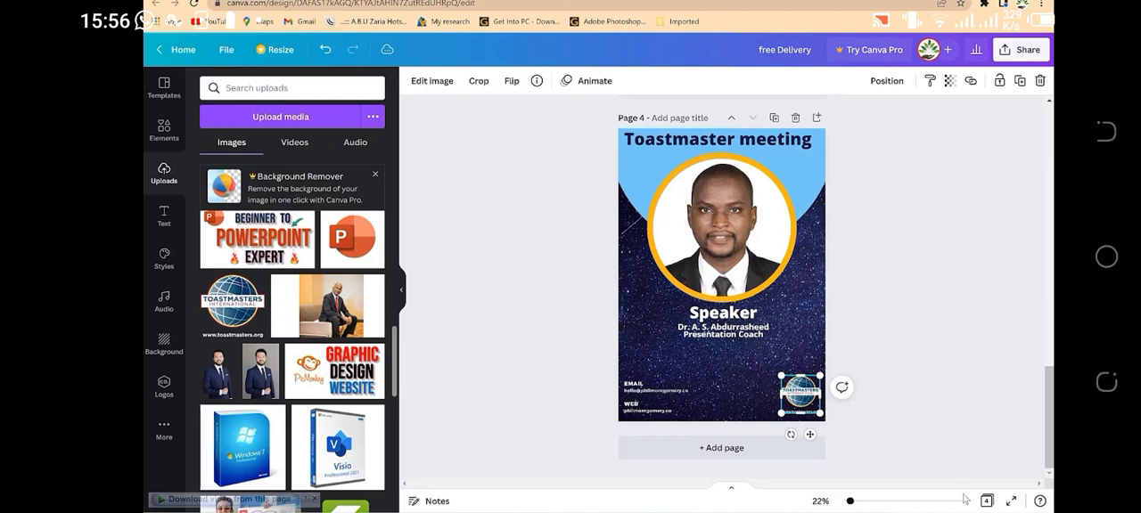
Step: Reduce the Toastmasters logo slightly further and nudge it closer to the flyer's lower-right corner
{"action": "left_click_drag", "start_coordinate": [849, 507], "coordinate": [857, 503]}
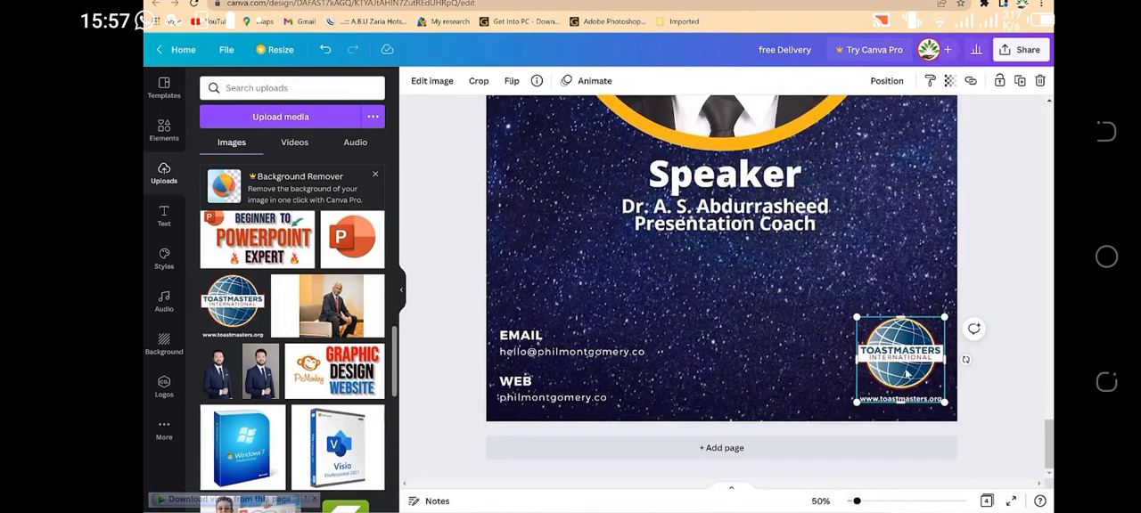
{"action": "left_click_drag", "start_coordinate": [856, 317], "coordinate": [871, 331]}
{"action": "mouse_move", "coordinate": [910, 366]}
{"action": "left_mouse_down"}
{"action": "mouse_move", "coordinate": [904, 383]}
{"action": "mouse_move", "coordinate": [918, 373]}
{"action": "left_mouse_up"}
Step: Move the Toastmasters logo up from the flyer's lower corner to the area right of the portrait
{"action": "scroll", "coordinate": [892, 281], "scroll_direction": "up", "scroll_amount": 6}
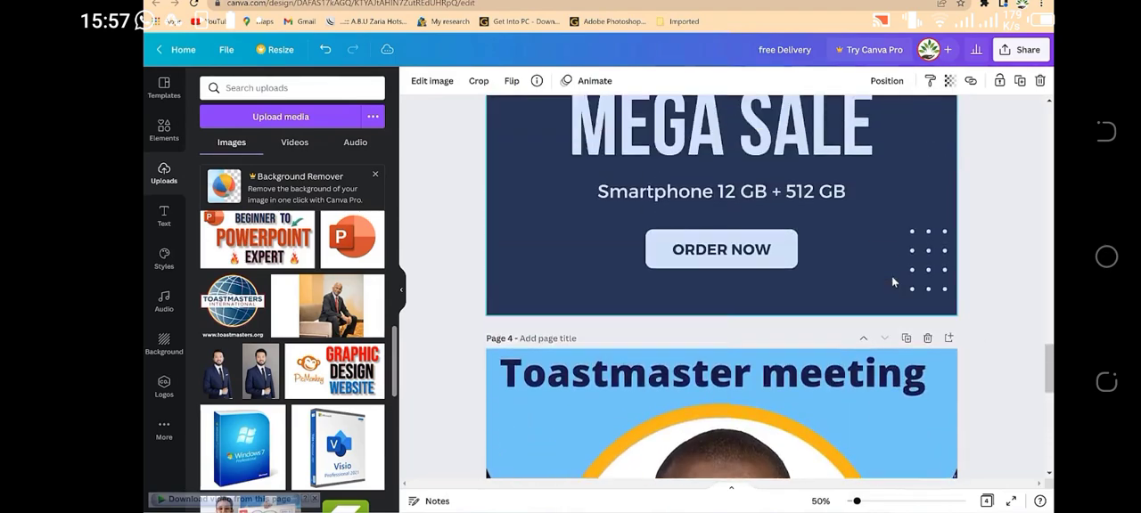
{"action": "scroll", "coordinate": [891, 276], "scroll_direction": "down", "scroll_amount": 5}
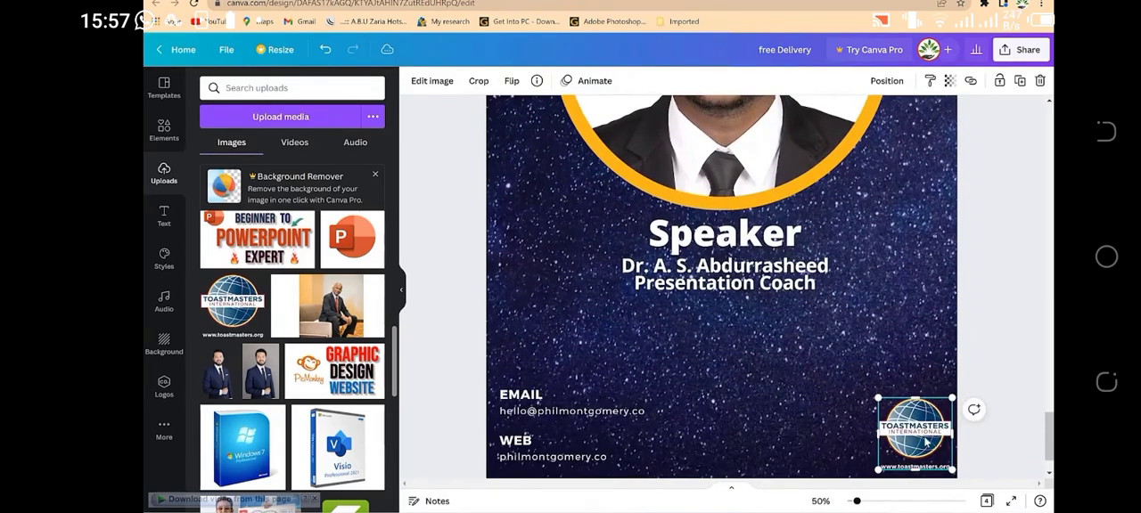
{"action": "left_click_drag", "start_coordinate": [925, 440], "coordinate": [899, 180]}
{"action": "scroll", "coordinate": [901, 187], "scroll_direction": "up", "scroll_amount": 4}
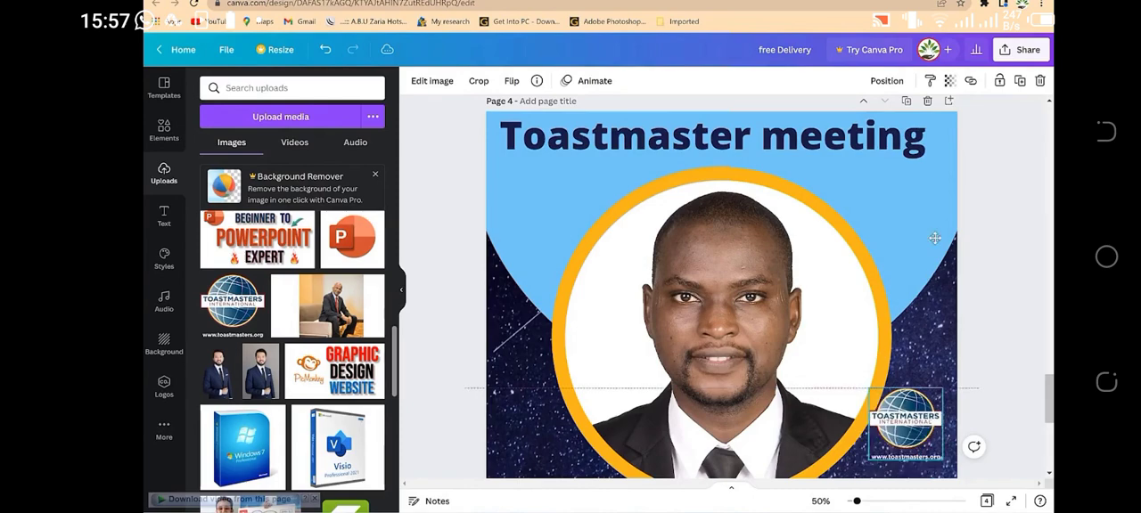